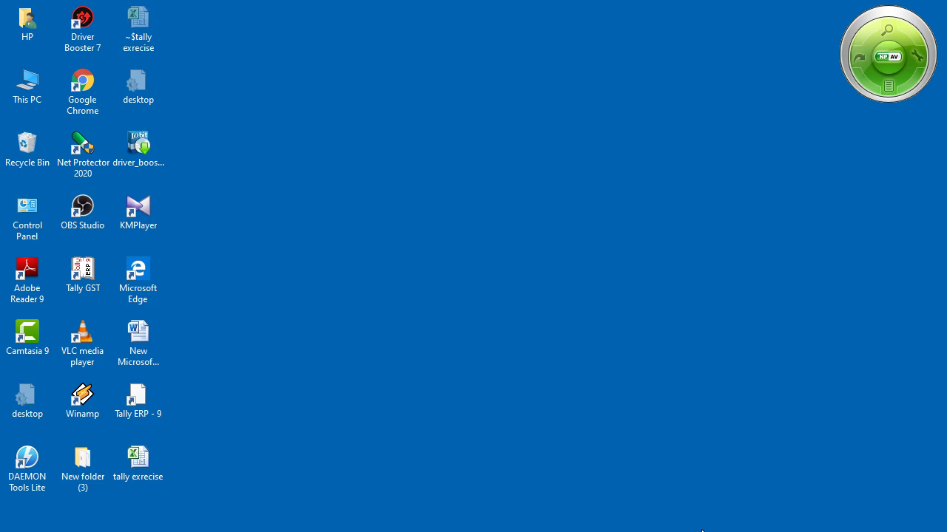
Open the tally exrecise workbook, examine its ledger list and Accounting Vouchers table, and select the 01-Apr investment row
double_click(137, 458)
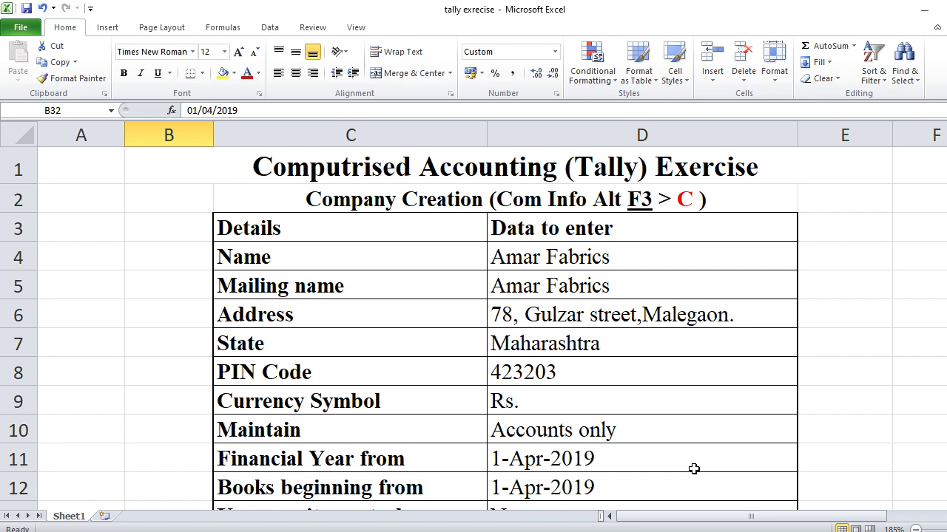
scroll(694, 468, "down", 5)
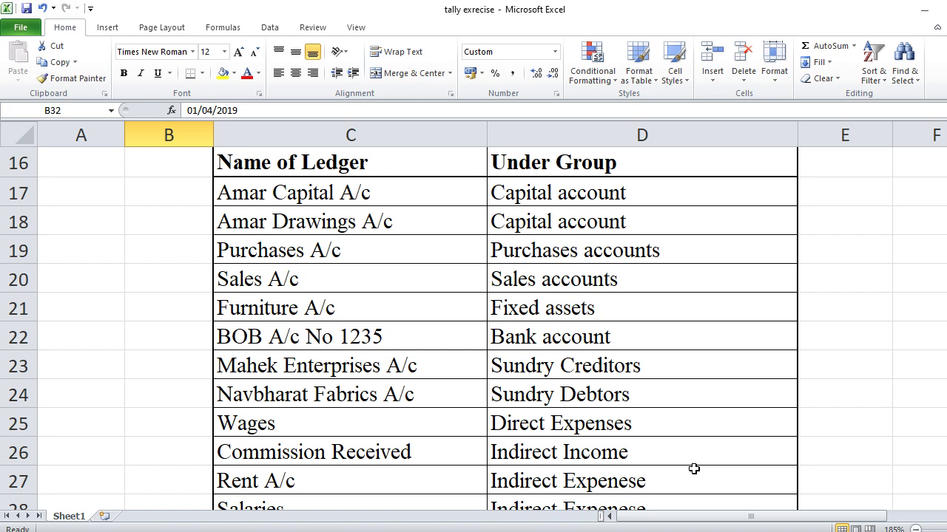
scroll(694, 469, "down", 1)
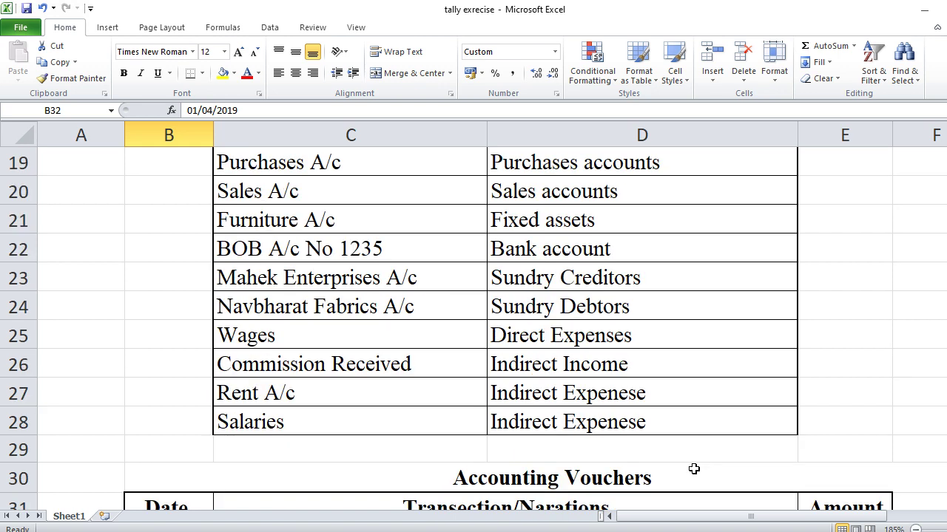
scroll(693, 469, "up", 1)
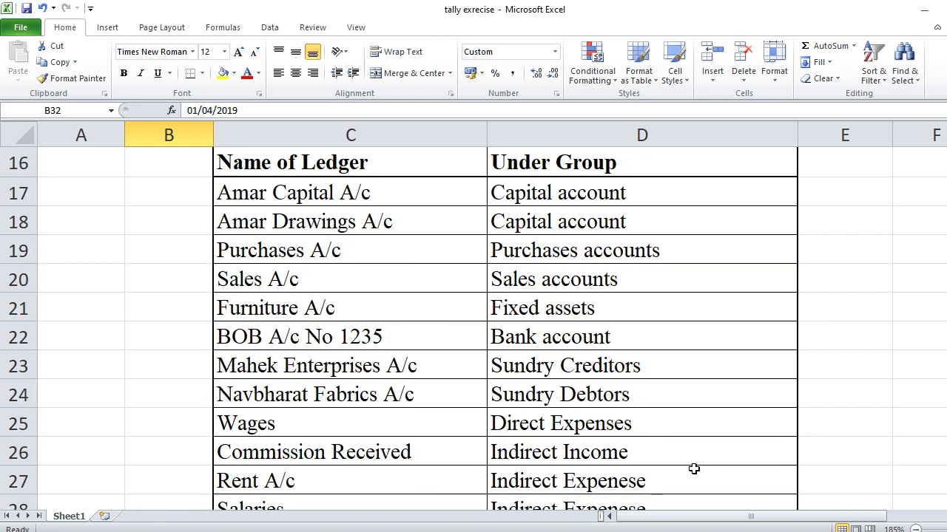
scroll(692, 470, "down", 1)
scroll(691, 471, "down", 1)
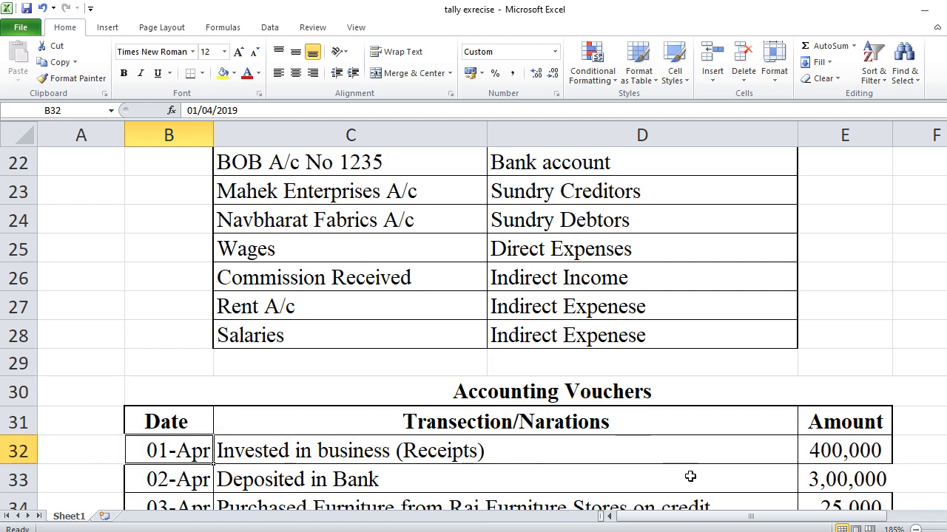
scroll(690, 477, "down", 2)
scroll(689, 481, "down", 1)
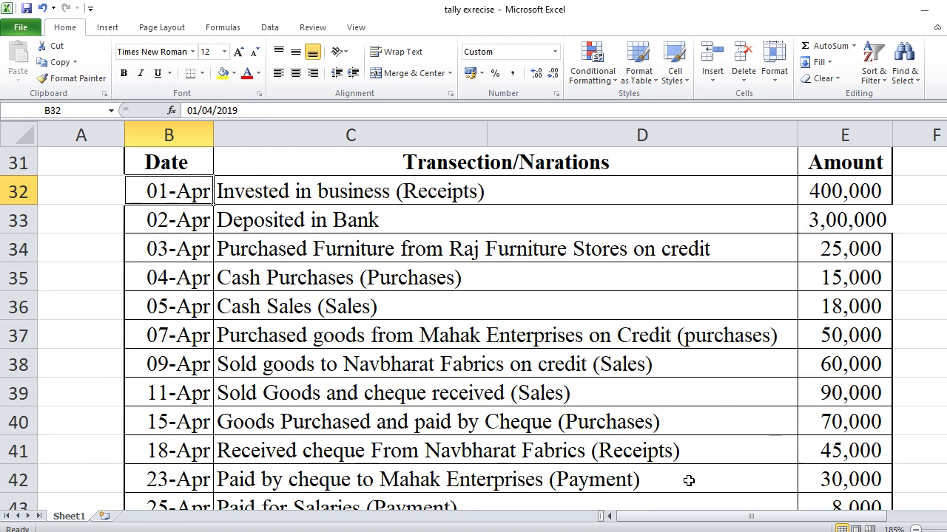
scroll(687, 480, "up", 1)
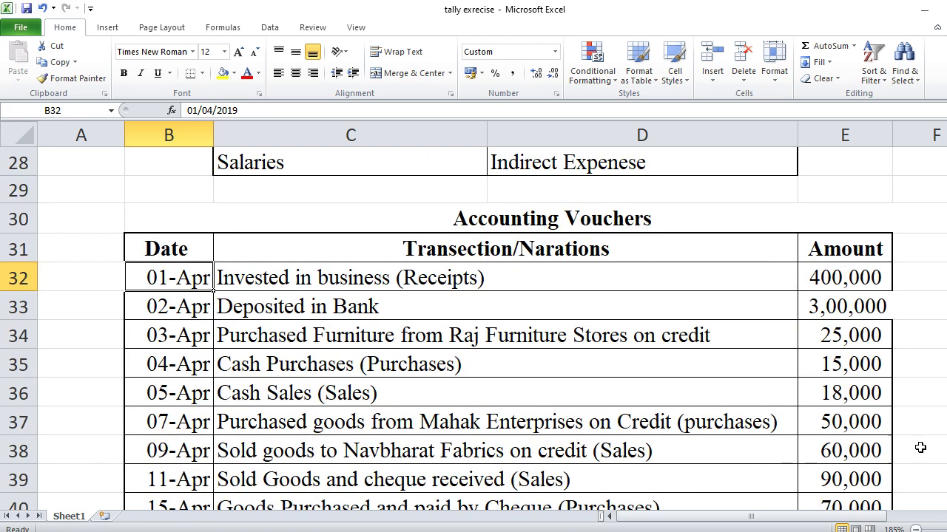
scroll(936, 391, "down", 1)
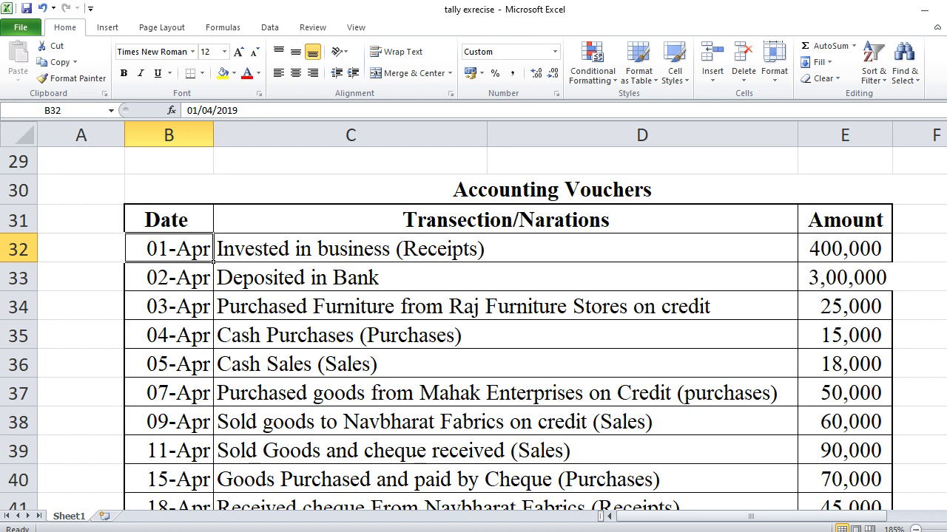
left_click(16, 249)
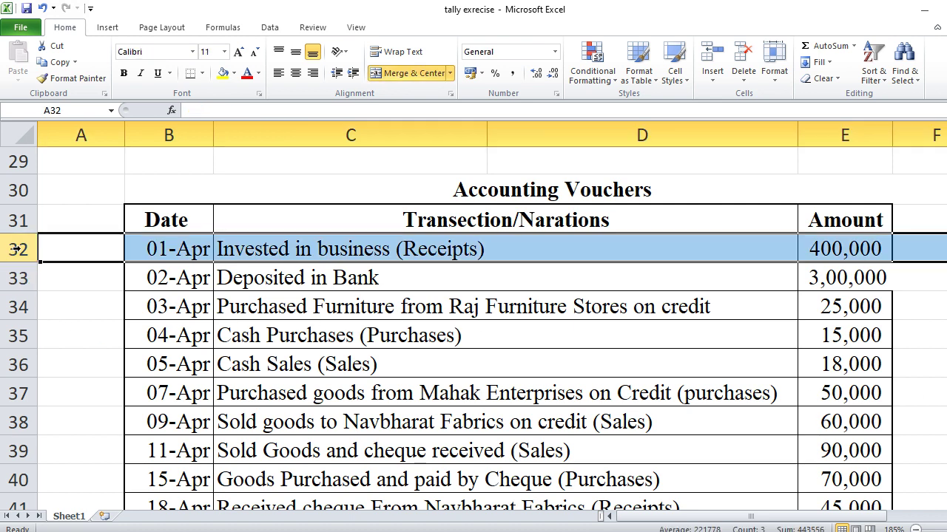
Switch to Tally.ERP 9 and start a Receipt voucher for Amar Fabrics, checking the voucher type in the exercise workbook
key("alt+Tab")
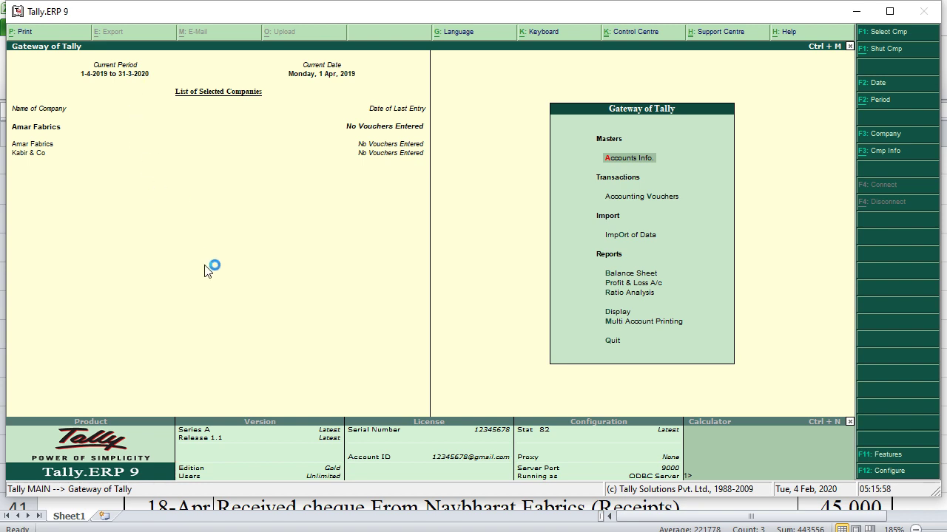
left_click(647, 198)
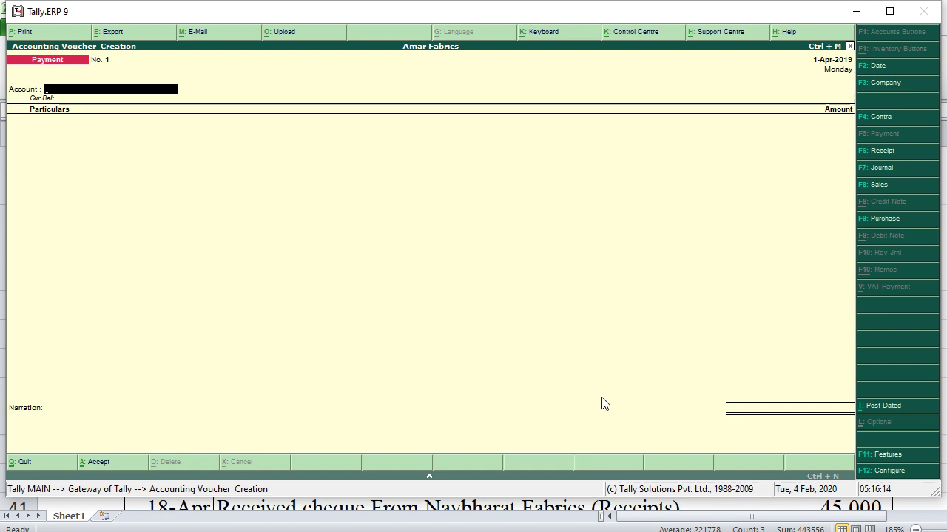
mouse_move(562, 531)
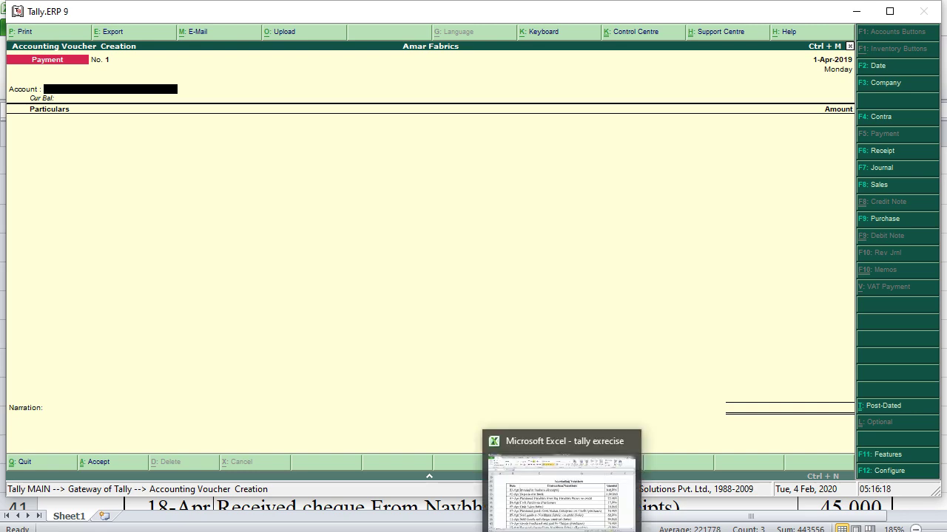
left_click(561, 480)
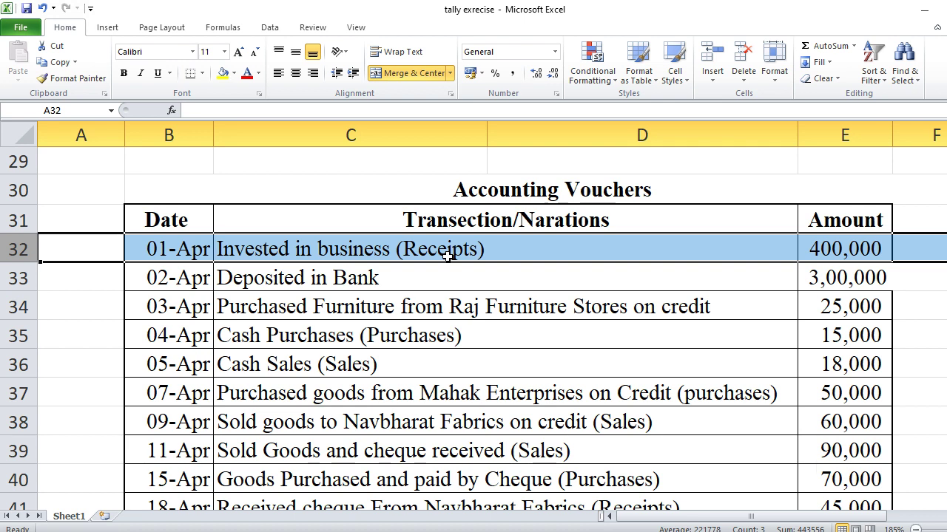
key("alt+Tab")
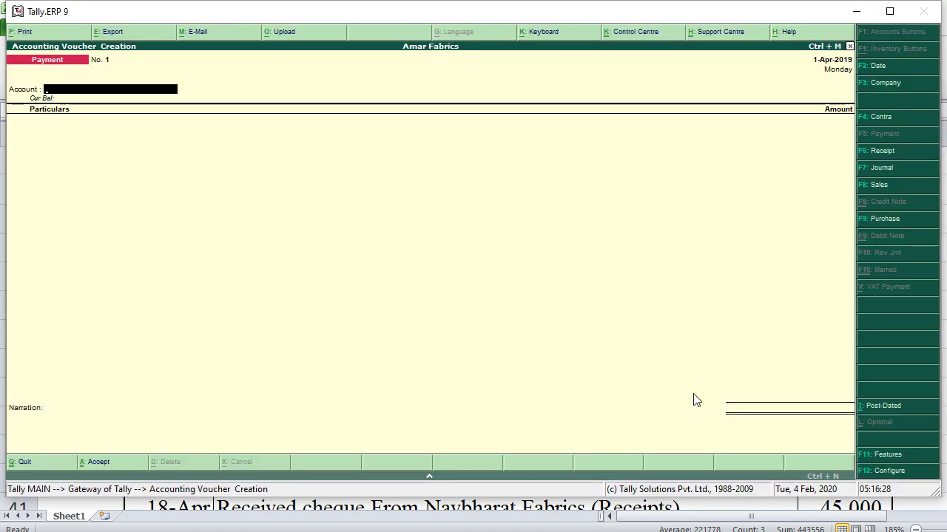
left_click(868, 154)
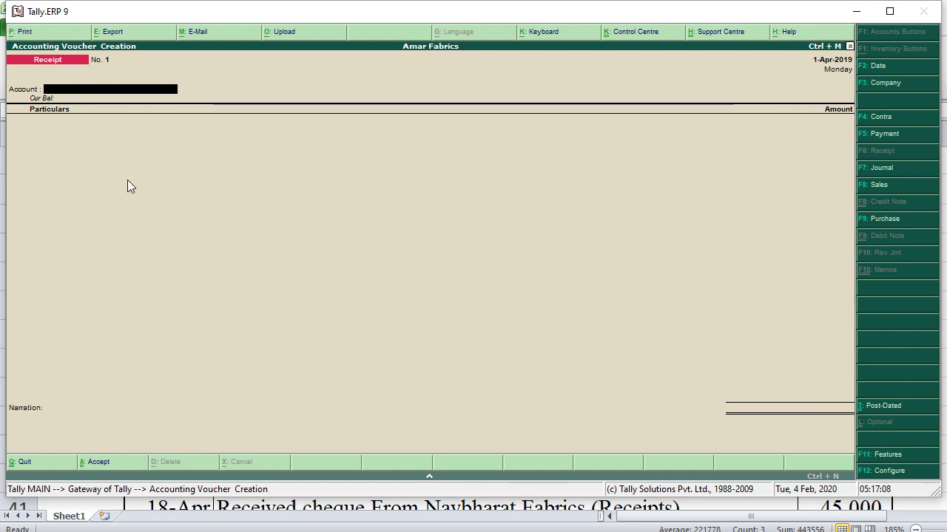
Set the receipt voucher's account to Cash and choose Amar Capital A/c as the particulars ledger
type("C")
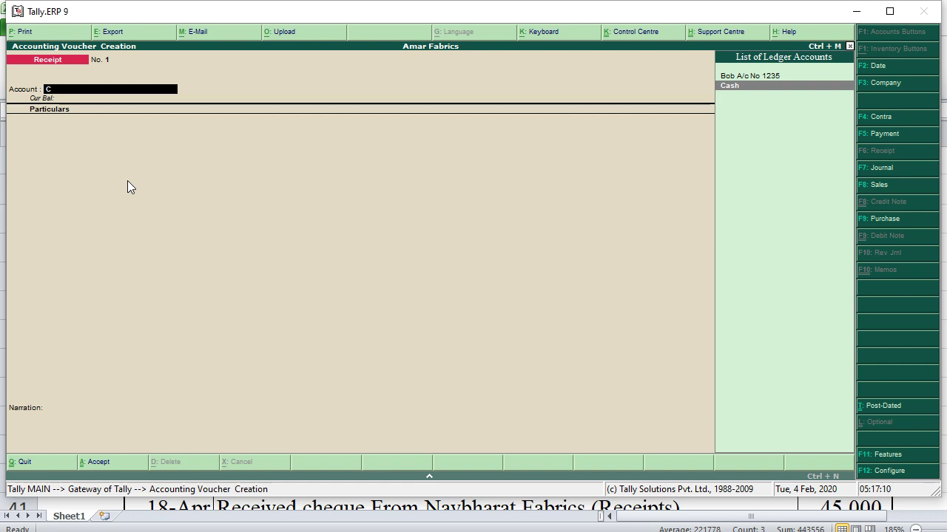
key("Return")
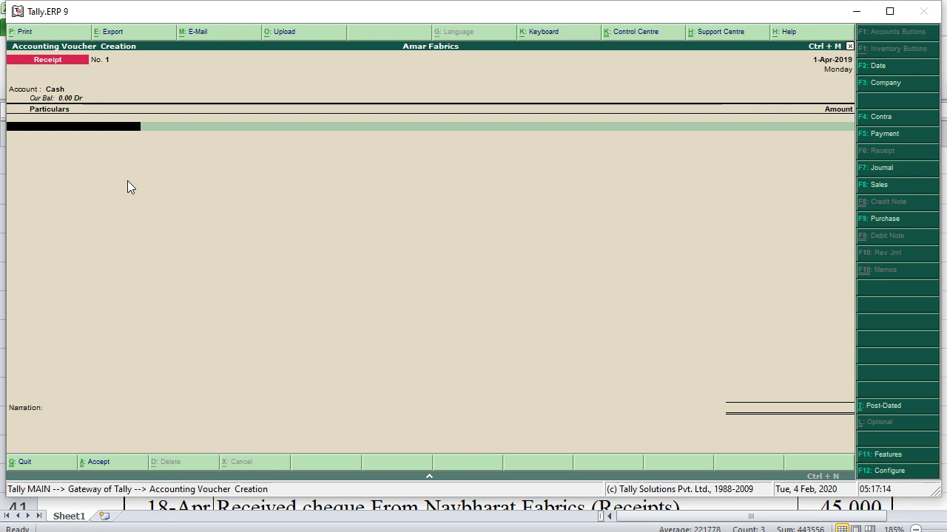
type("A")
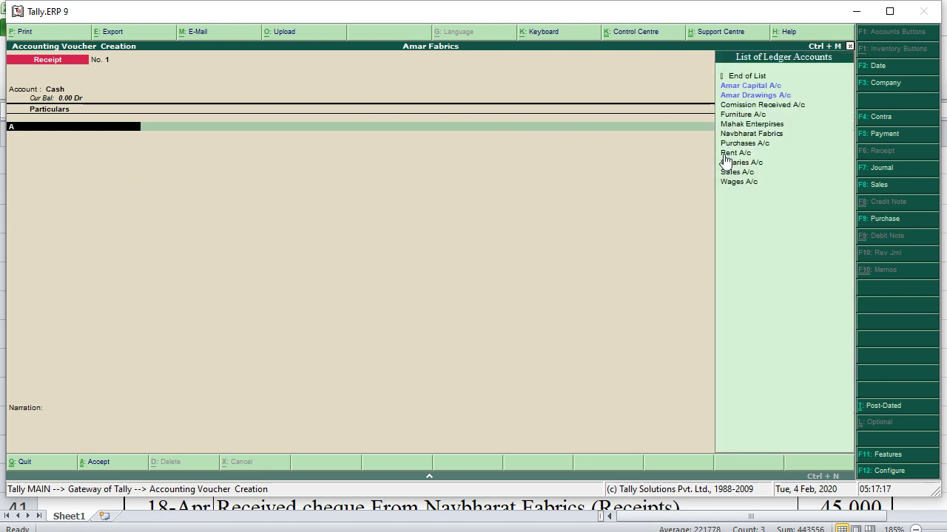
left_click(746, 89)
left_click(746, 89)
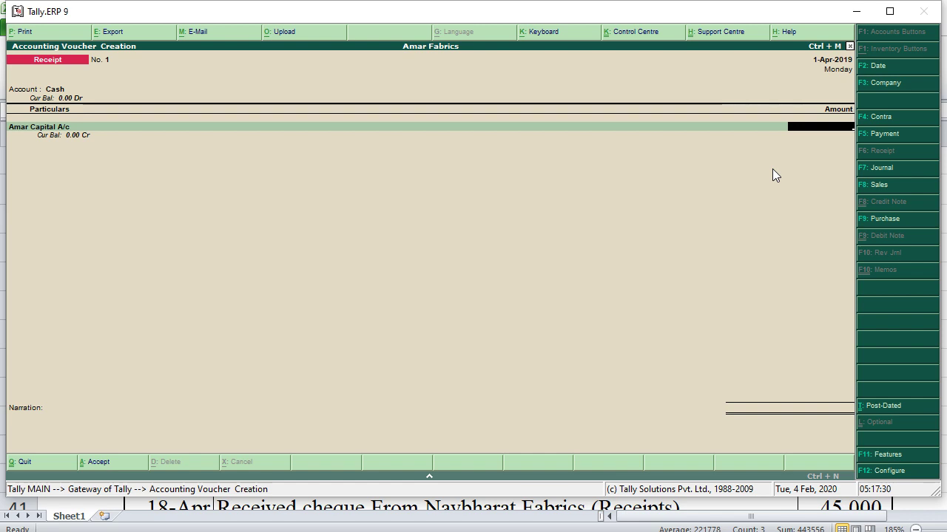
Enter 400000 as the Amar Capital A/c amount, checking it against the exercise workbook, and end the particulars entries
type("400000")
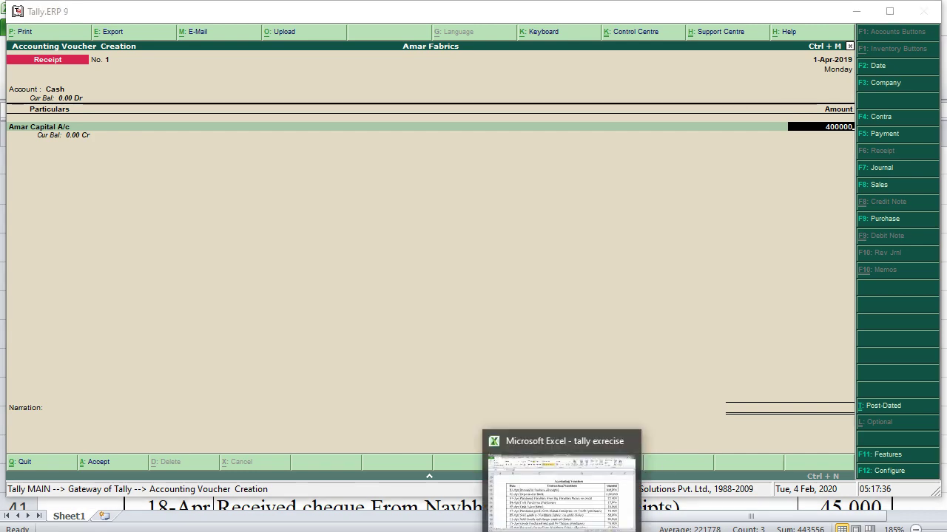
left_click(533, 485)
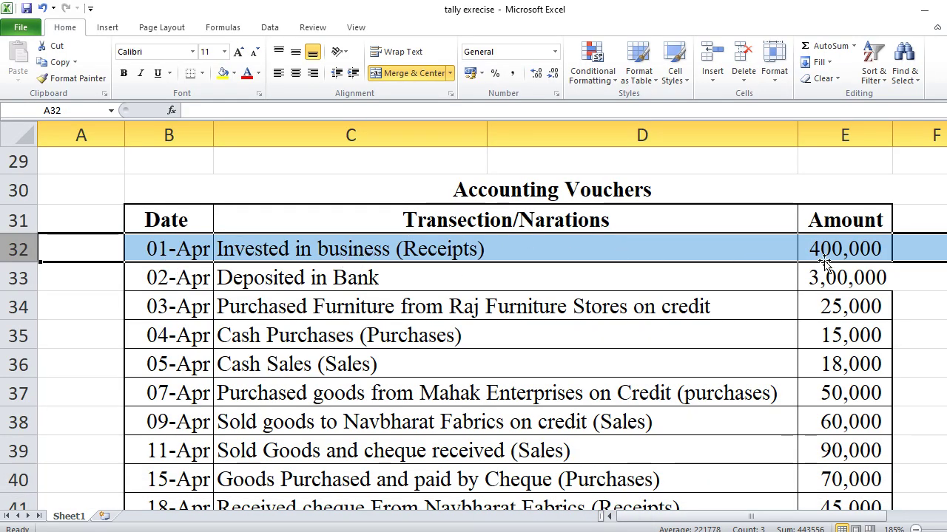
key("alt+Tab")
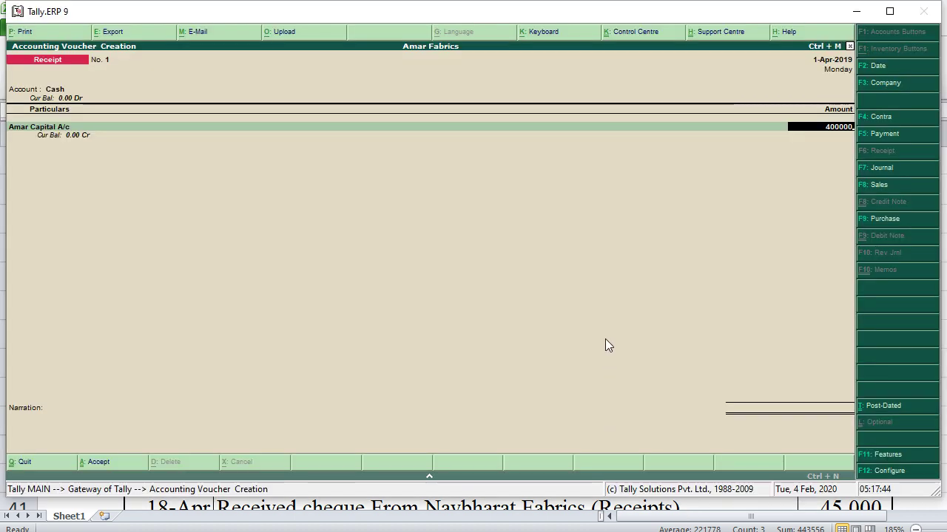
key("Return")
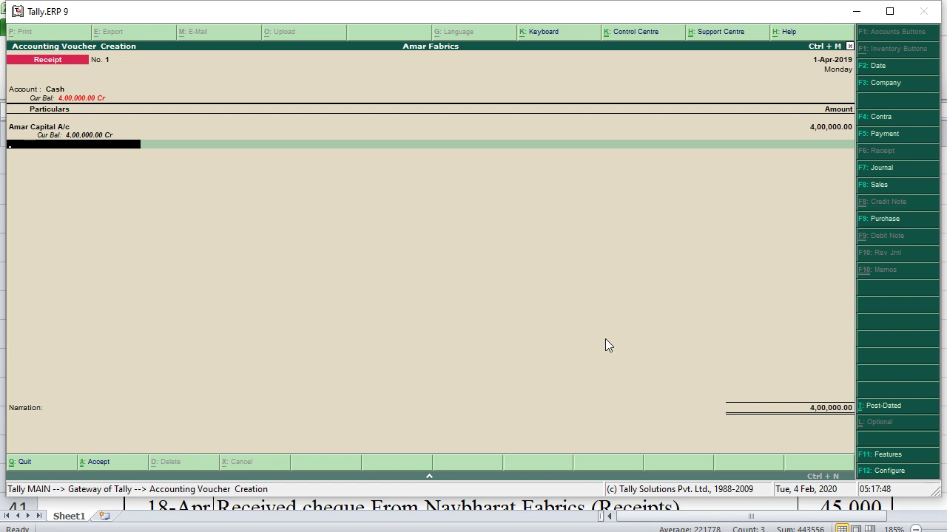
key("Return")
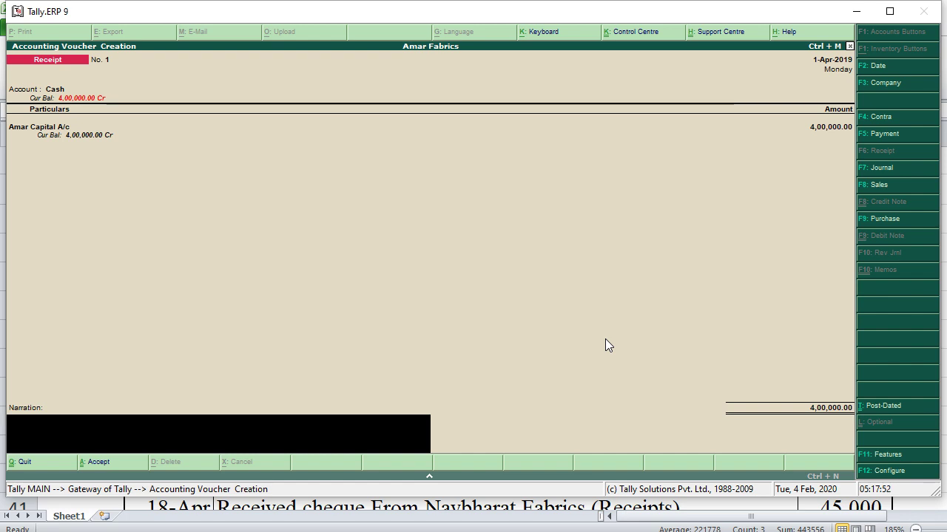
Enter the narration "invested in business." and accept the receipt voucher
type("invested inb")
key("BackSpace")
key("BackSpace")
key("BackSpace")
key("BackSpace")
key("BackSpace")
key("BackSpace")
key("BackSpace")
key("BackSpace")
type("busine")
key("Return")
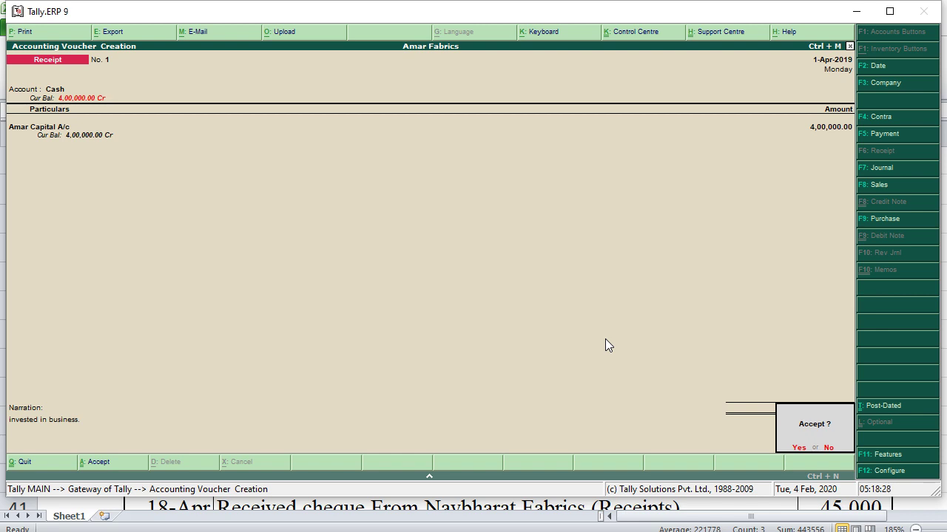
key("Return")
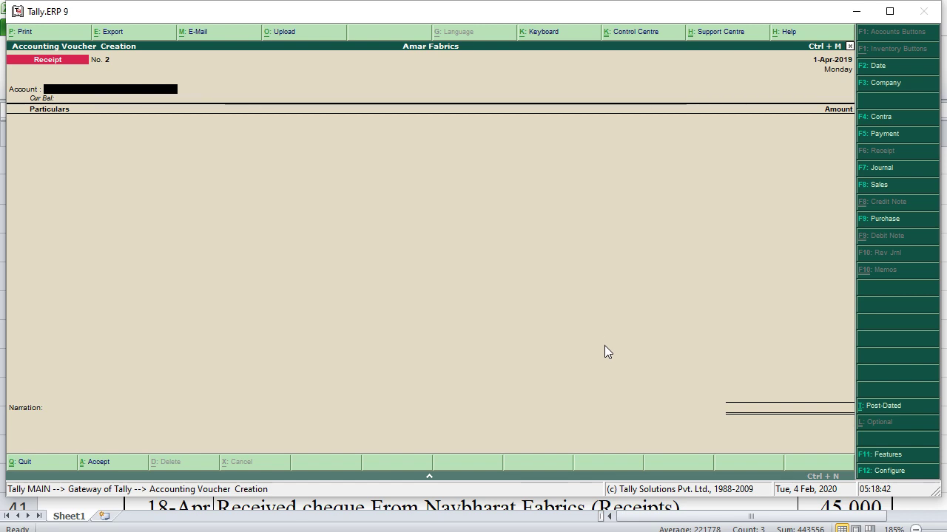
Select the 02-Apr bank deposit row in the exercise workbook, and start a Contra voucher for it in Tally.ERP 9
key("alt+Tab")
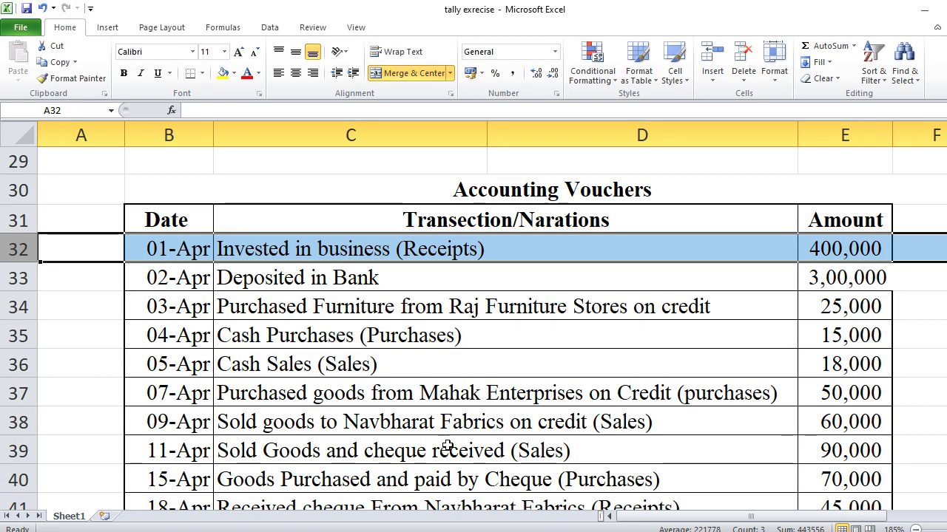
left_click(6, 279)
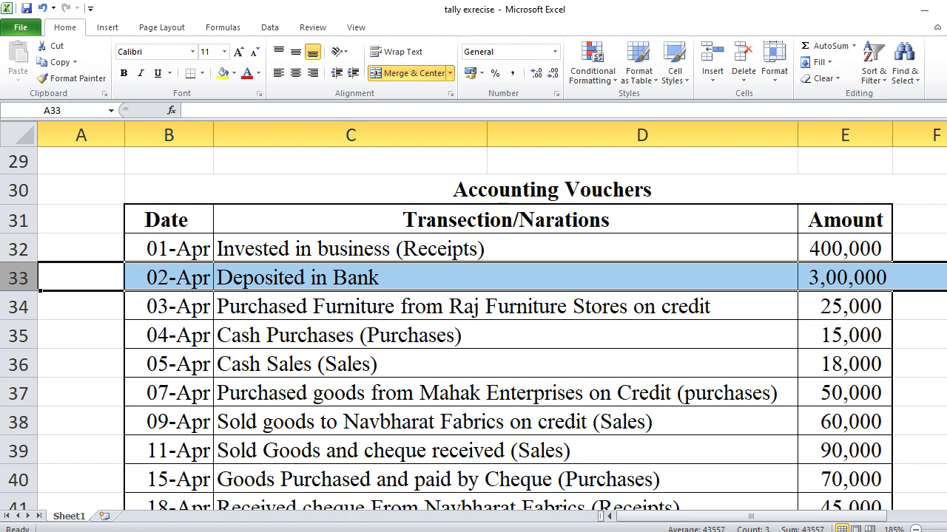
key("alt+Tab")
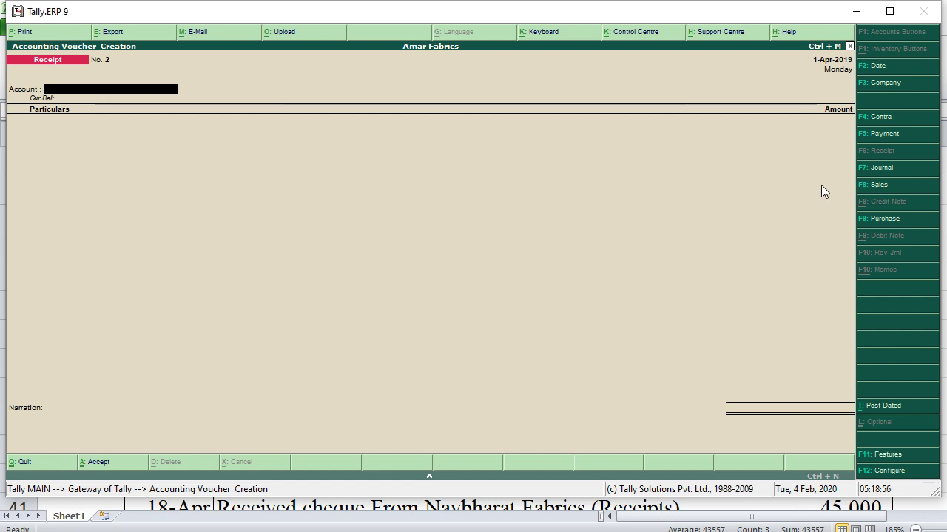
left_click(875, 121)
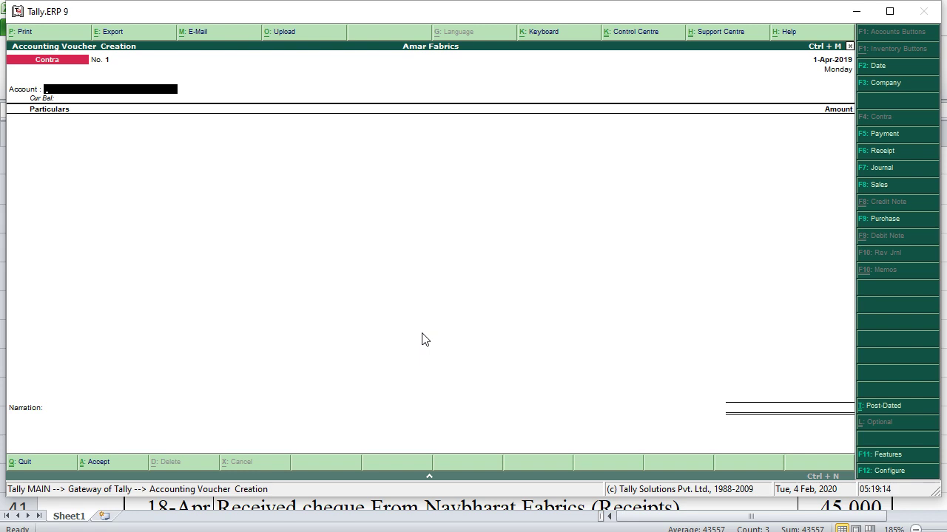
Fill in the contra voucher with the BOB bank ledger as account and Cash as particulars for 300000, and save it
type("B")
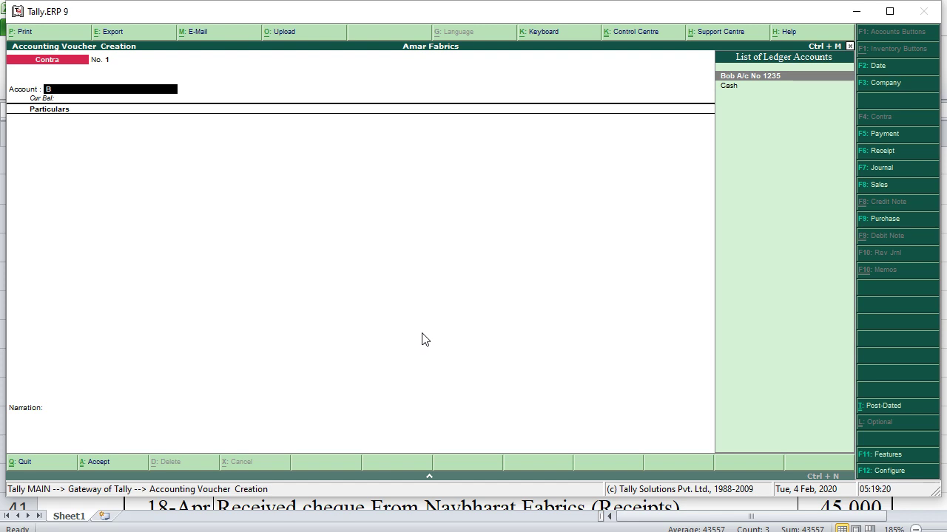
key("Return")
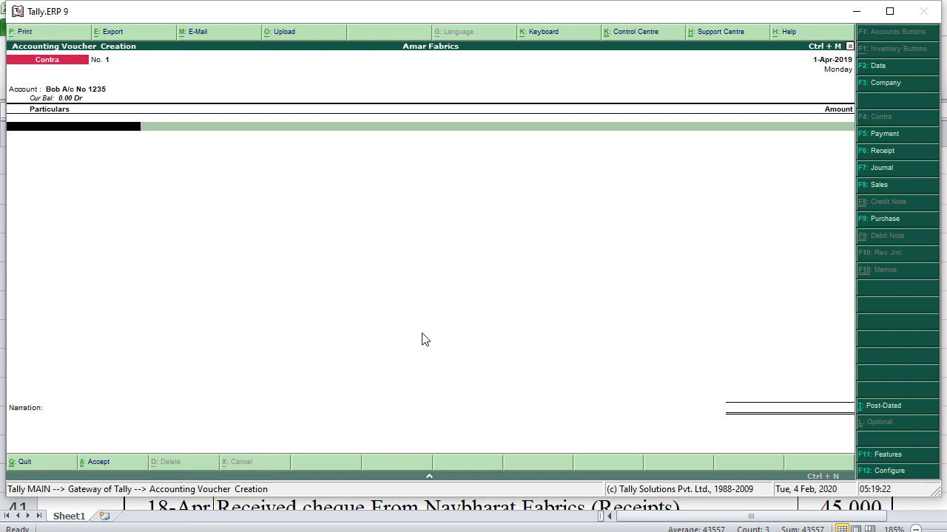
type("C")
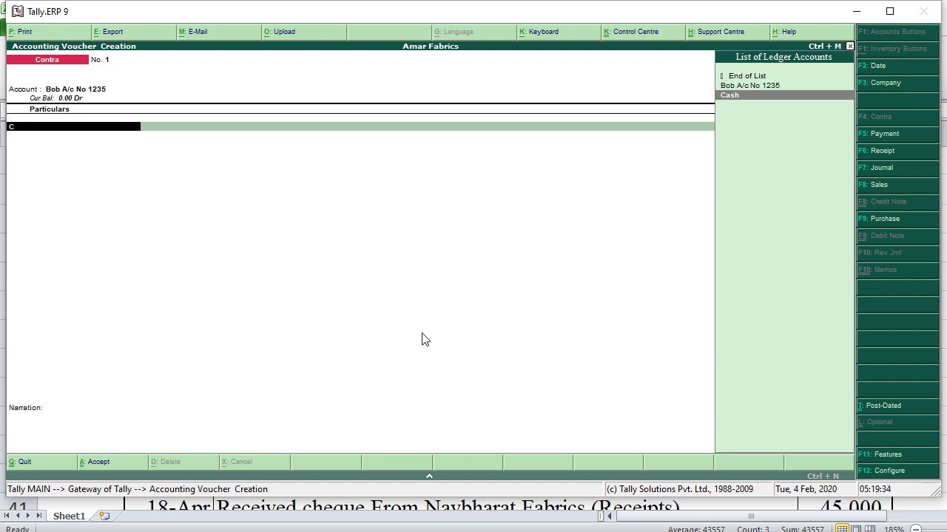
key("Return")
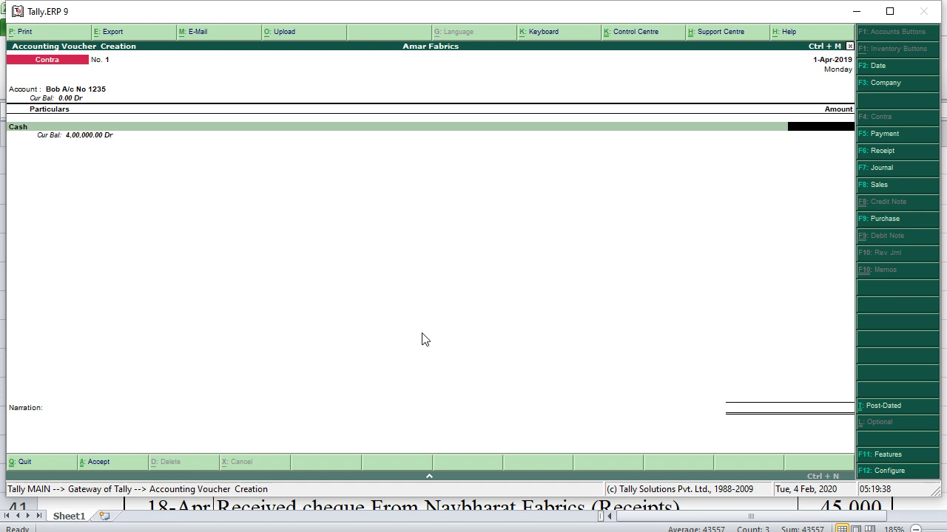
type("300000")
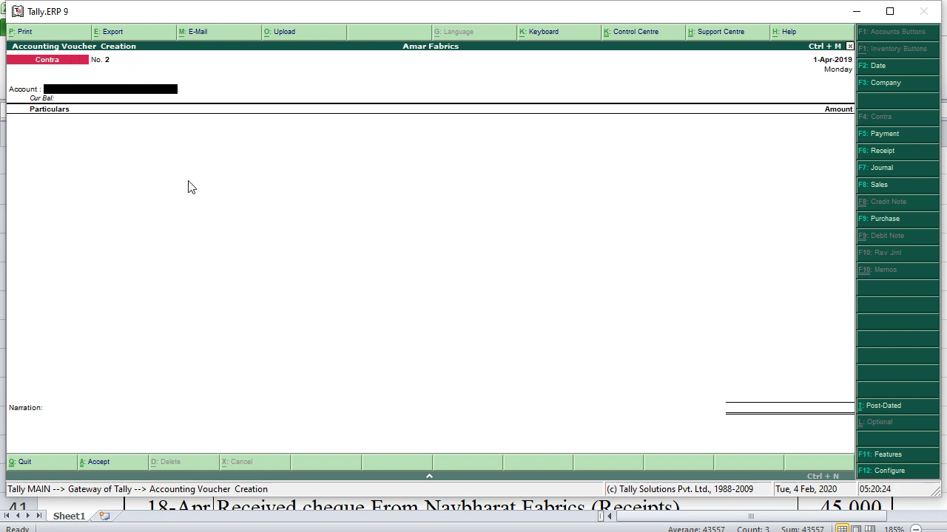
Reopen the saved bank deposit contra voucher, change its date to 2 April 2019, and save it
key("Page_Up")
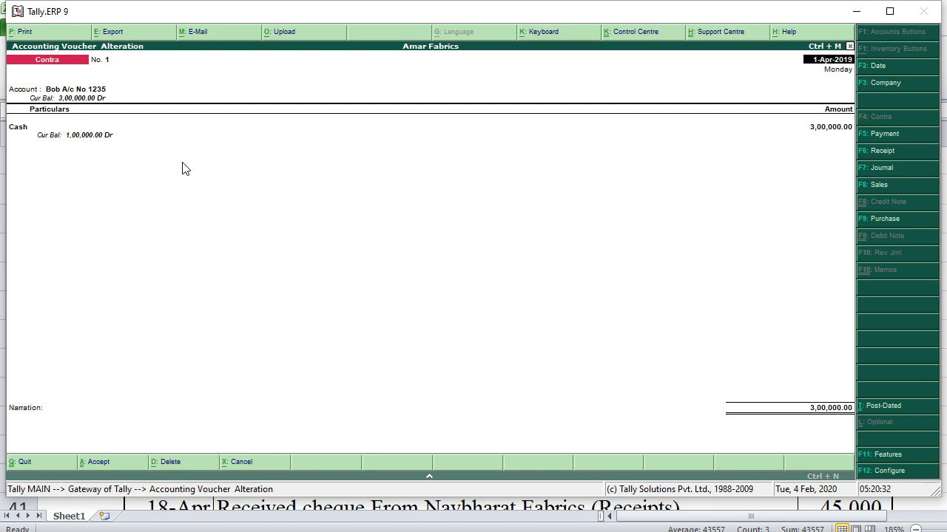
type("2")
key("Return")
key("ctrl+a")
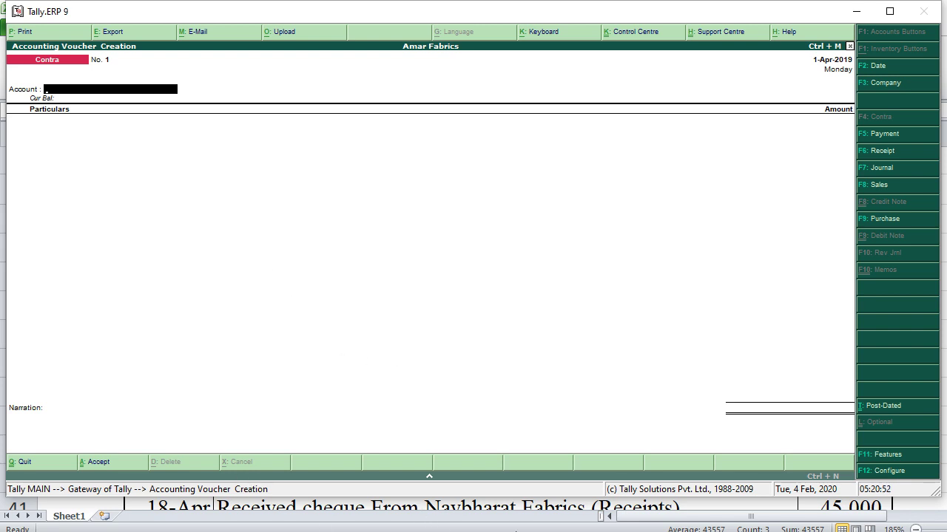
Select the 03-Apr furniture purchase row in the exercise workbook, and start a Journal voucher for it in Tally.ERP 9
key("alt+Tab")
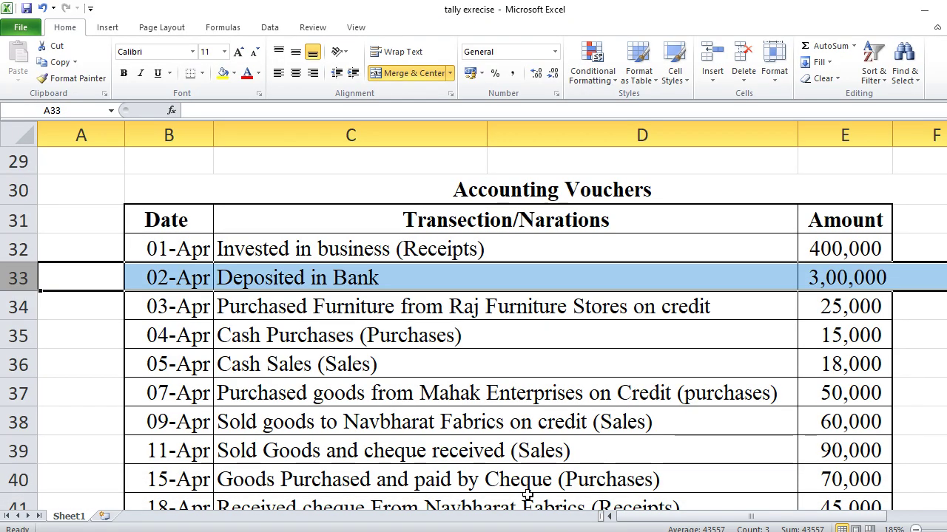
left_click(4, 307)
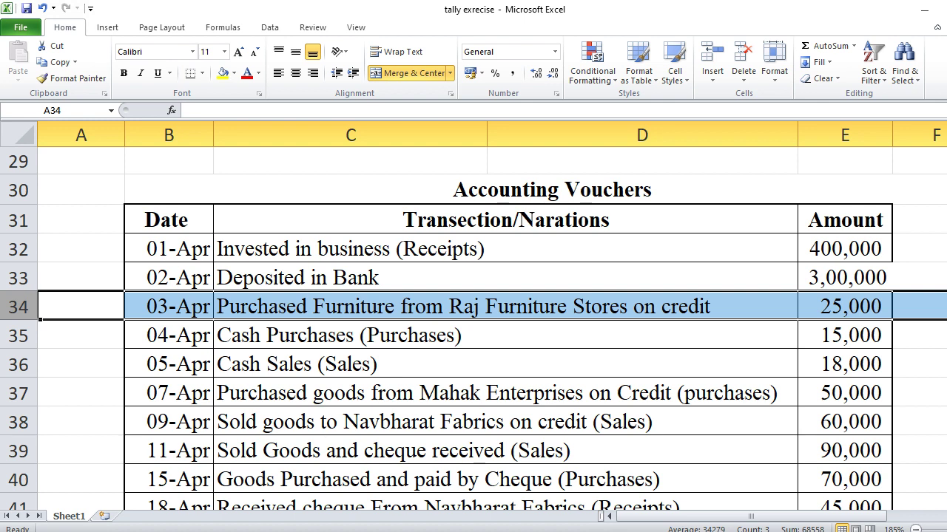
key("alt+Tab")
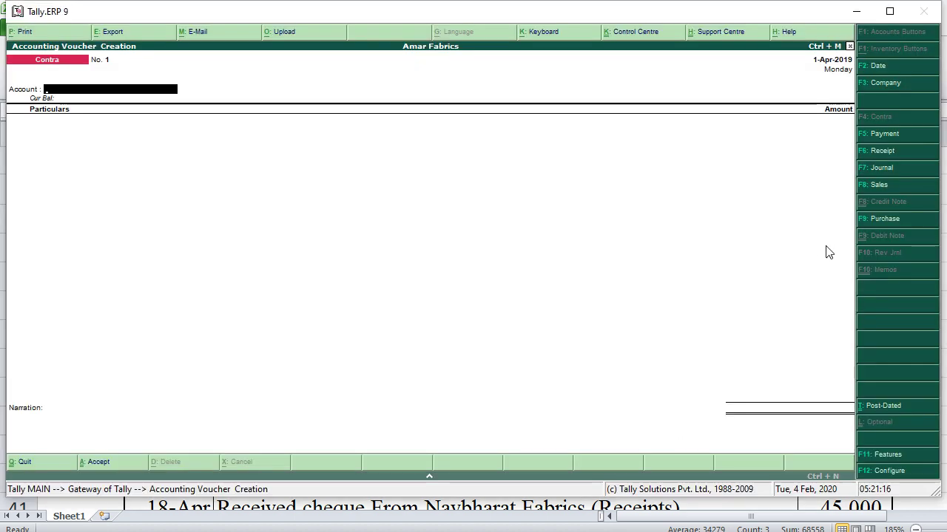
left_click(874, 173)
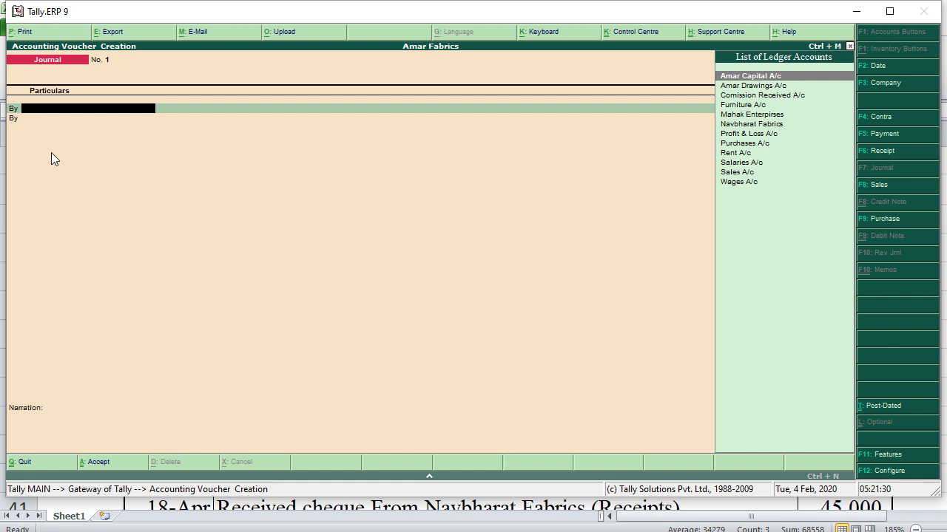
Configure journal vouchers to use Cr/Dr instead of To/By during entry, and save the configuration
left_click(887, 475)
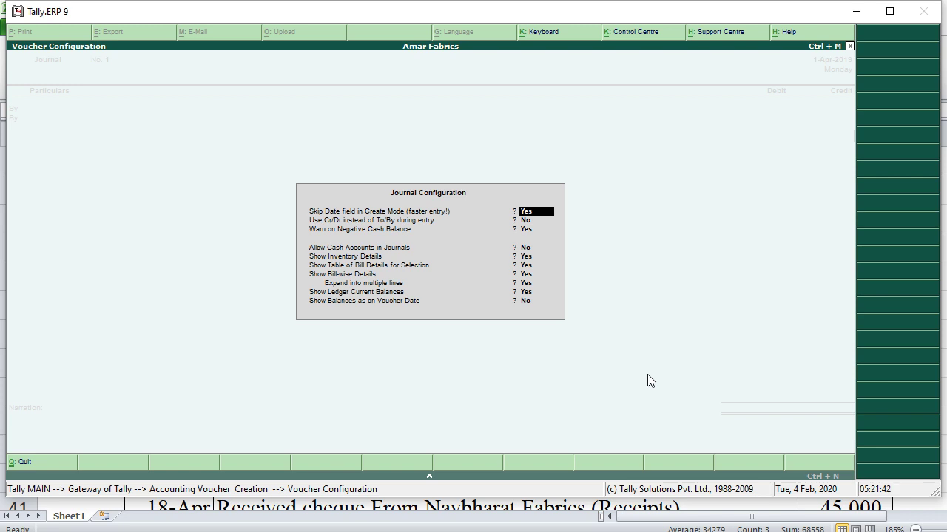
key("Return")
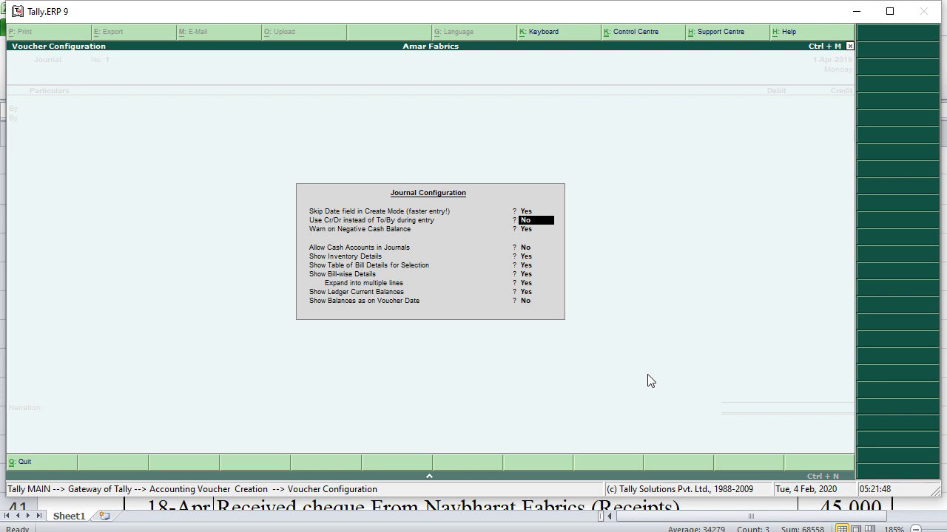
type("y")
key("ctrl+a")
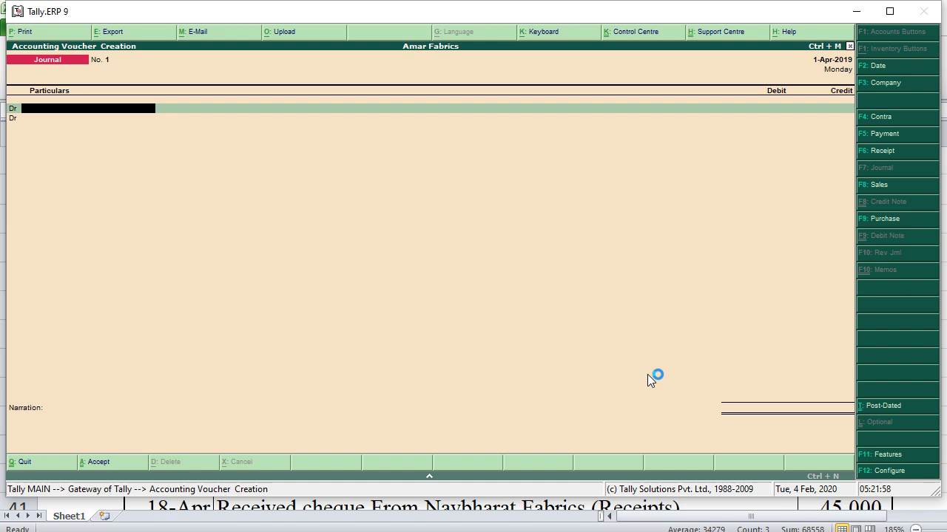
Debit Furniture A/c with 25000 in the journal voucher, checking the amount against the exercise workbook
type("F")
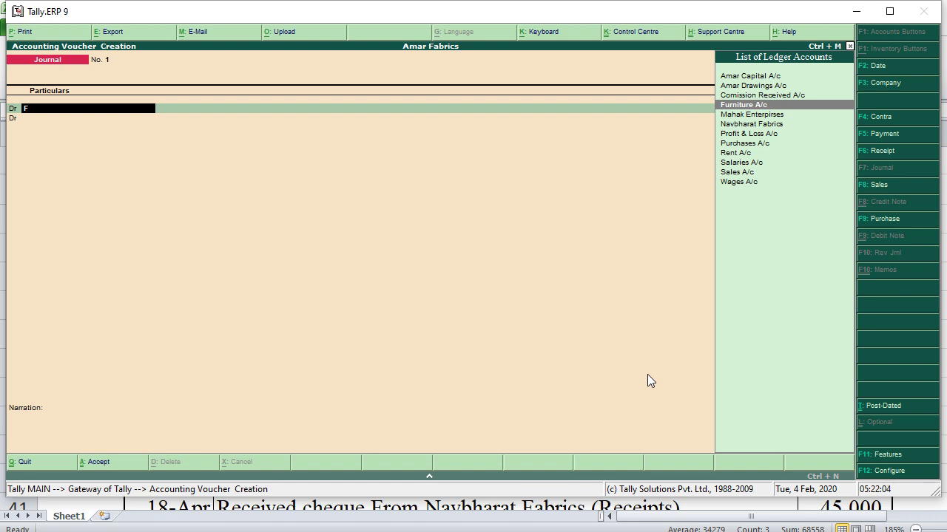
key("Return")
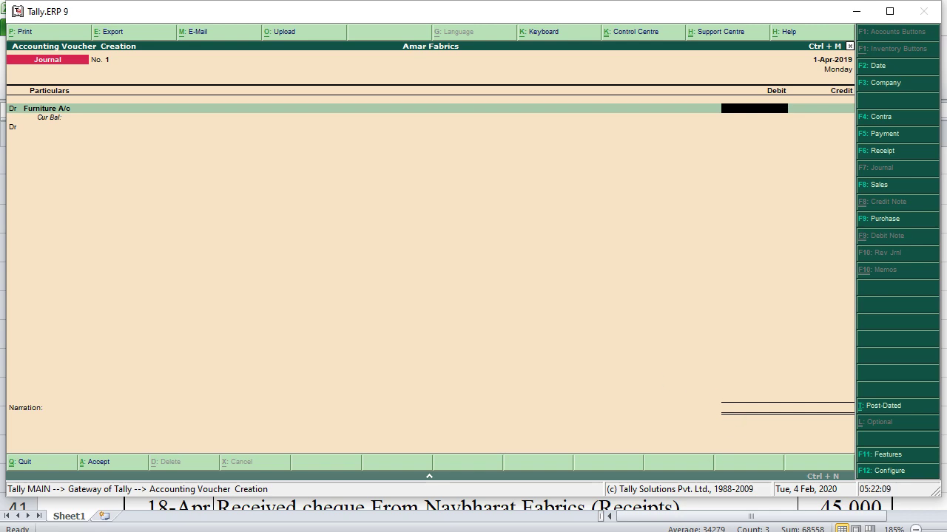
key("alt+Tab")
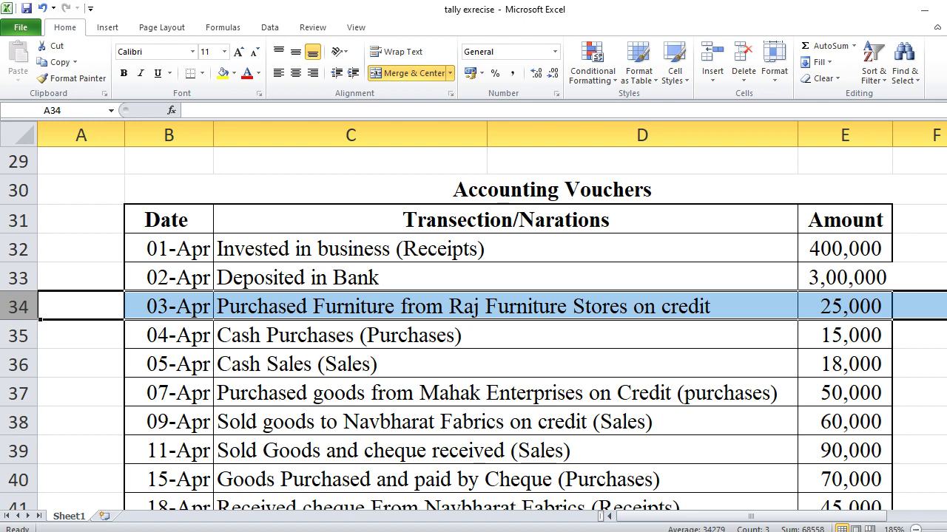
key("alt+Tab")
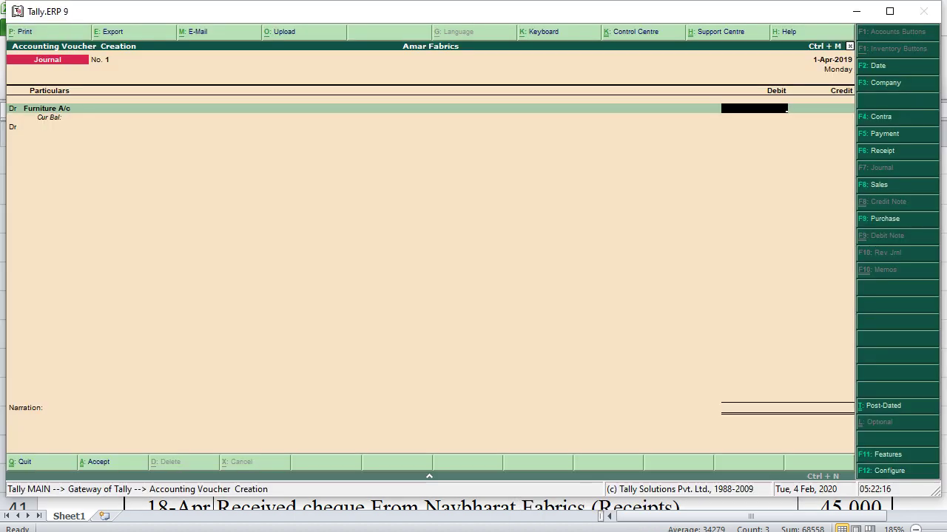
type("25000")
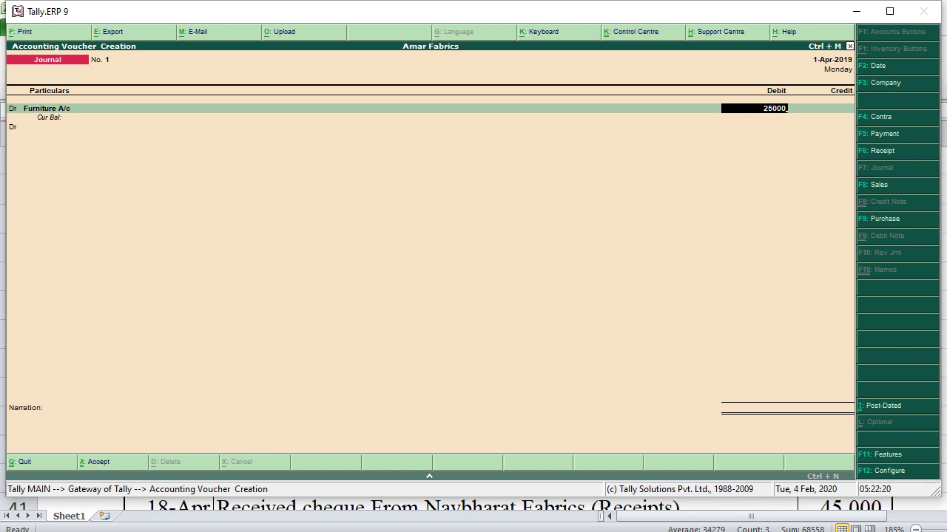
key("Return")
Add a credit line to the journal and create its ledger Raj Furniture Stores under Current Liabilities
type("c")
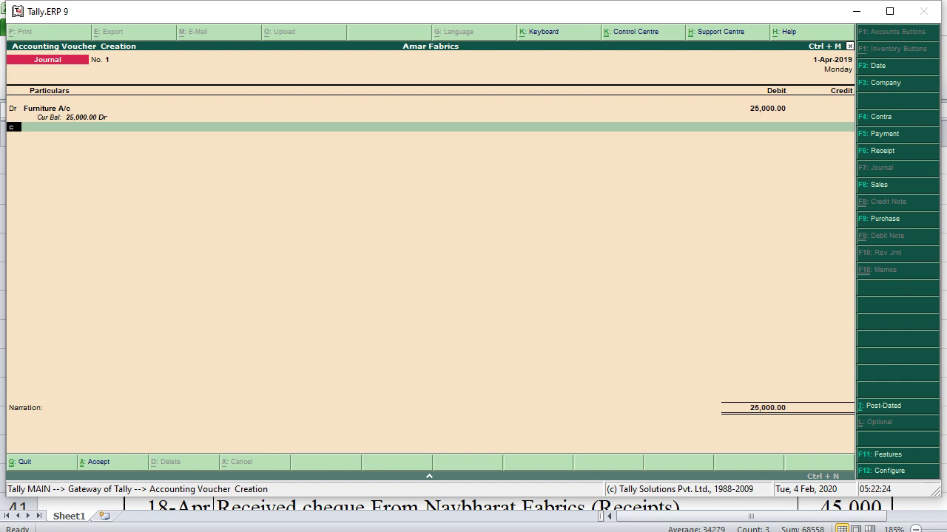
key("Return")
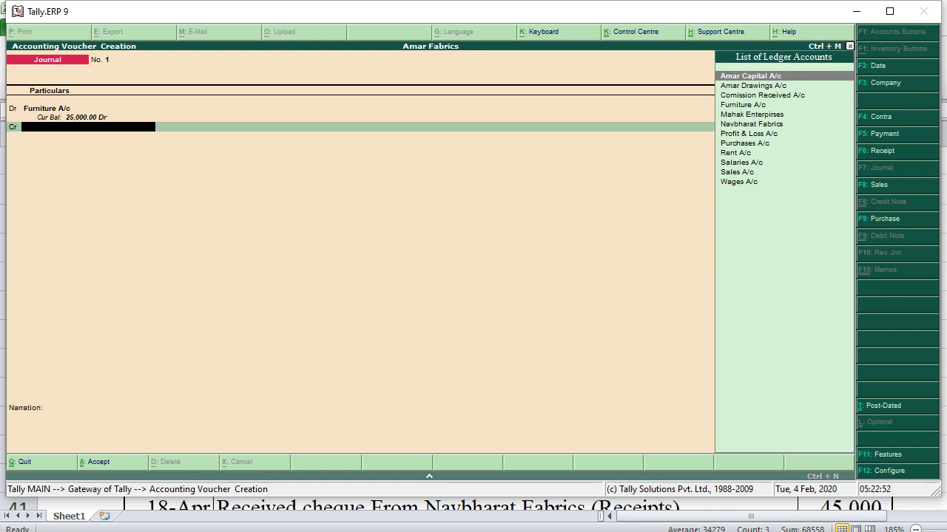
key("alt+c")
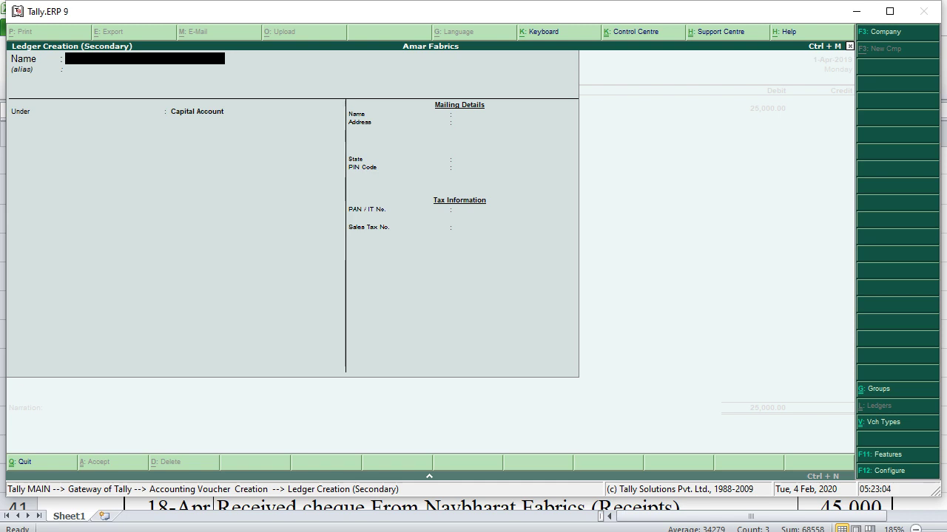
type("Raj Furniture Stores")
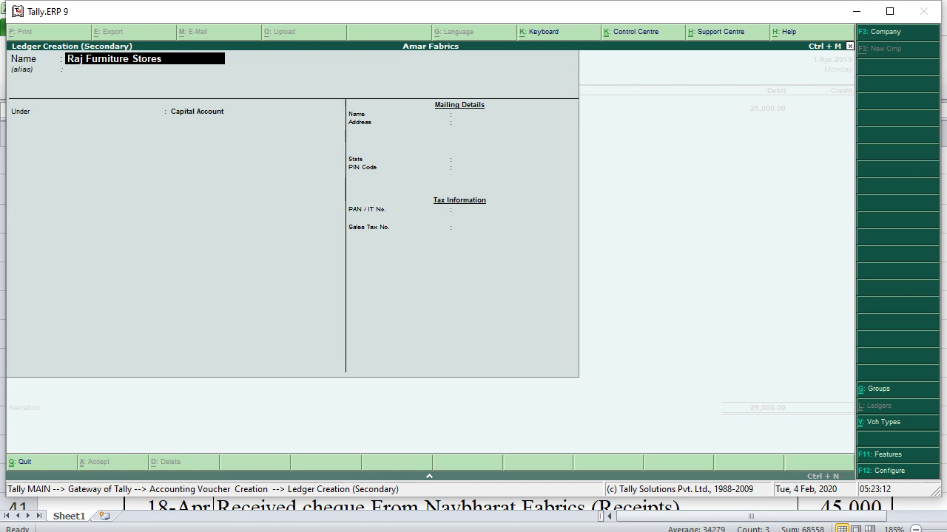
key("Return")
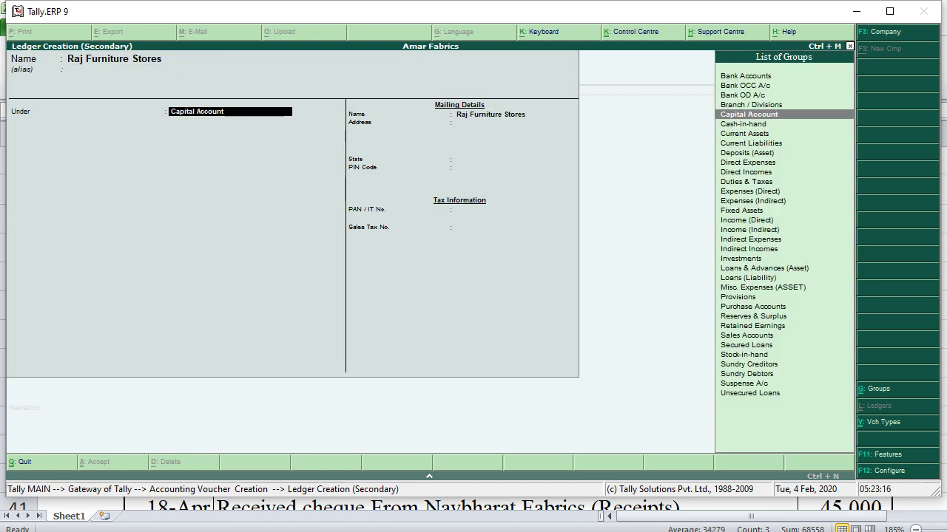
type("S")
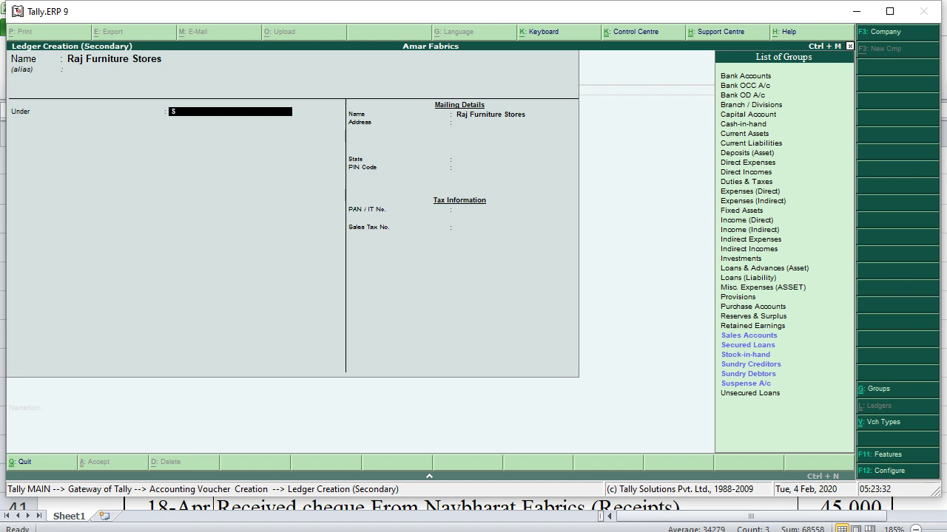
type(",")
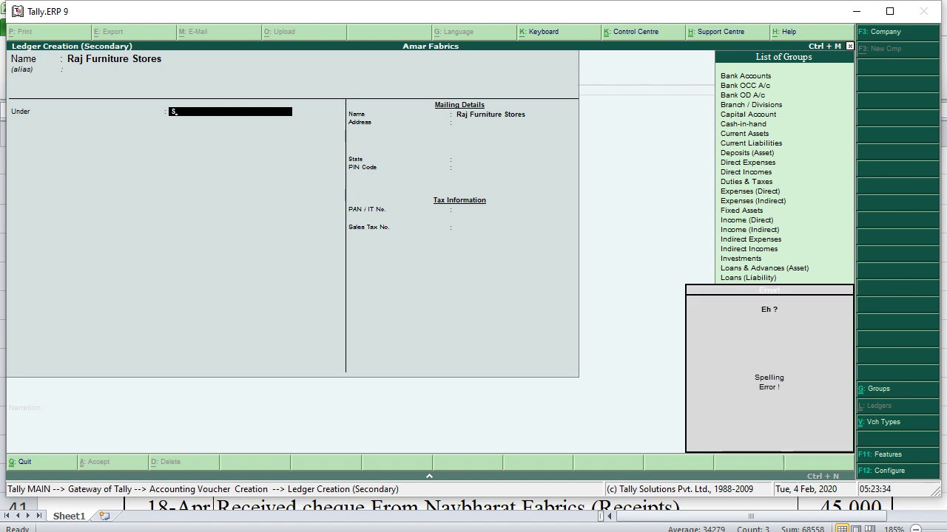
key("BackSpace")
key("BackSpace")
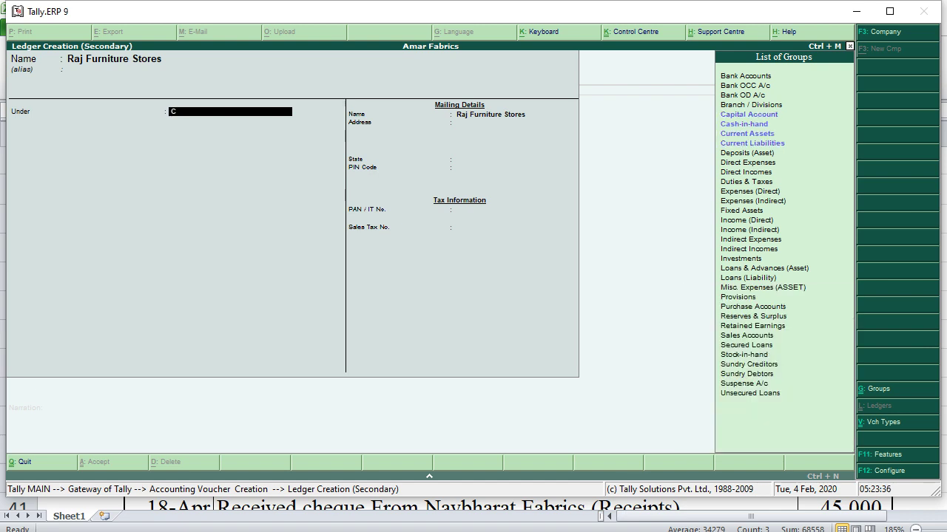
type("C.")
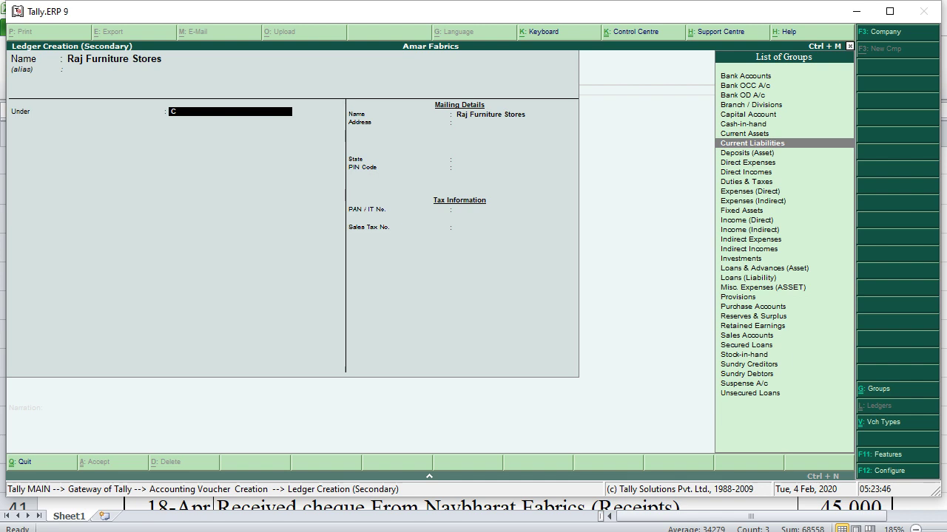
key("Return")
key("ctrl+a")
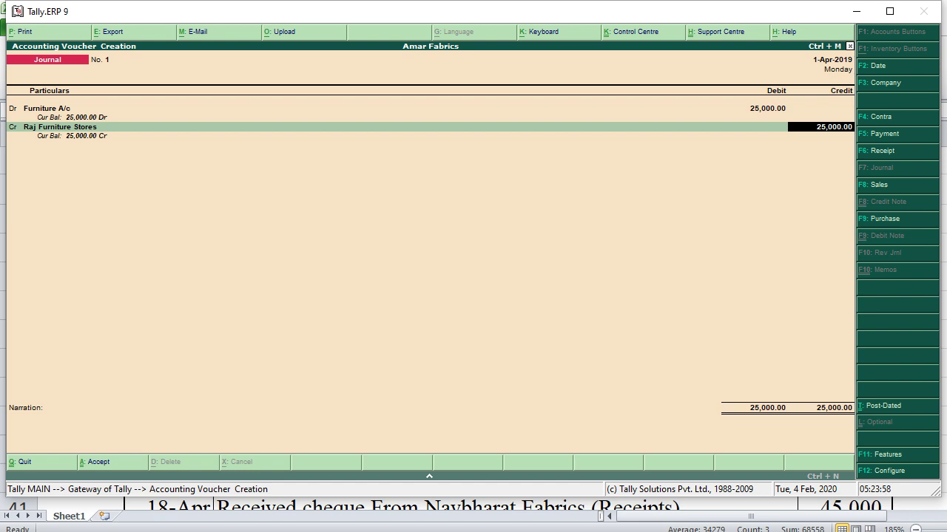
Set the journal voucher's date to 3 April 2019, checking it against the exercise workbook
key("F2")
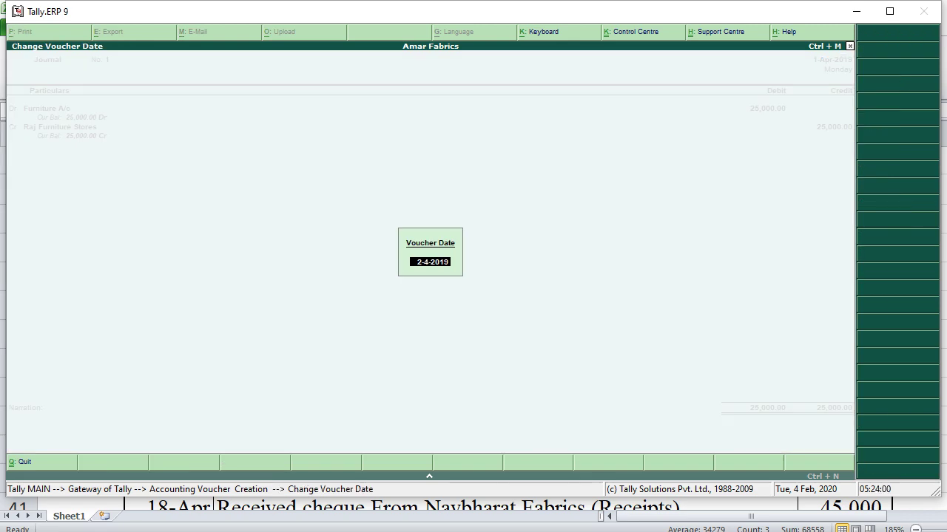
key("alt+Tab")
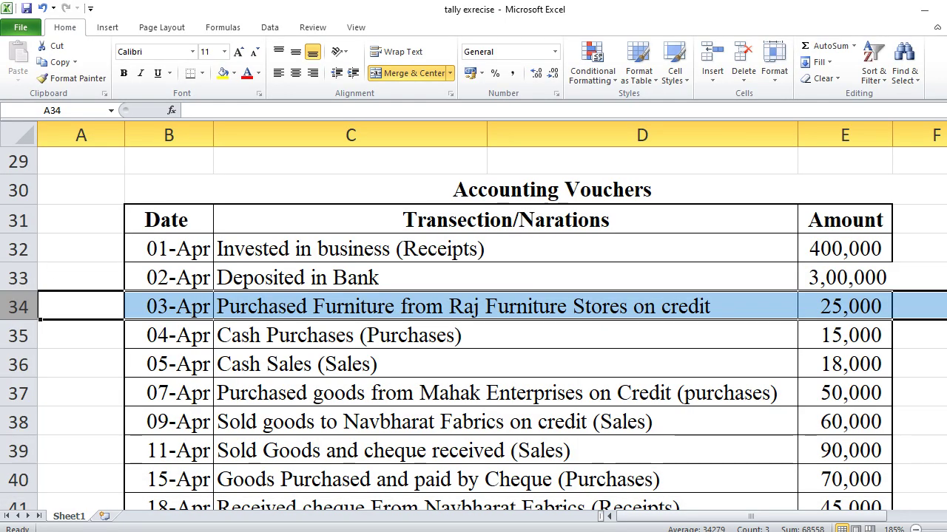
key("alt+Tab")
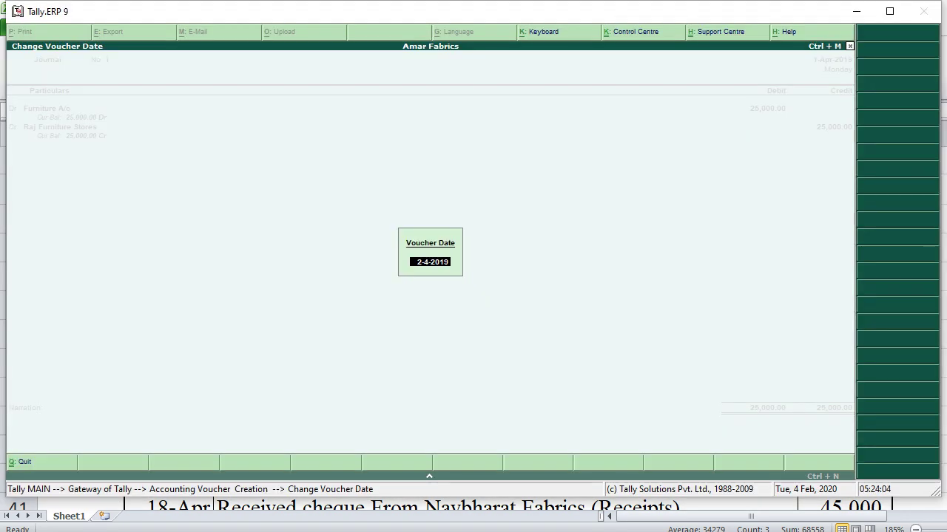
type("3.")
key("Return")
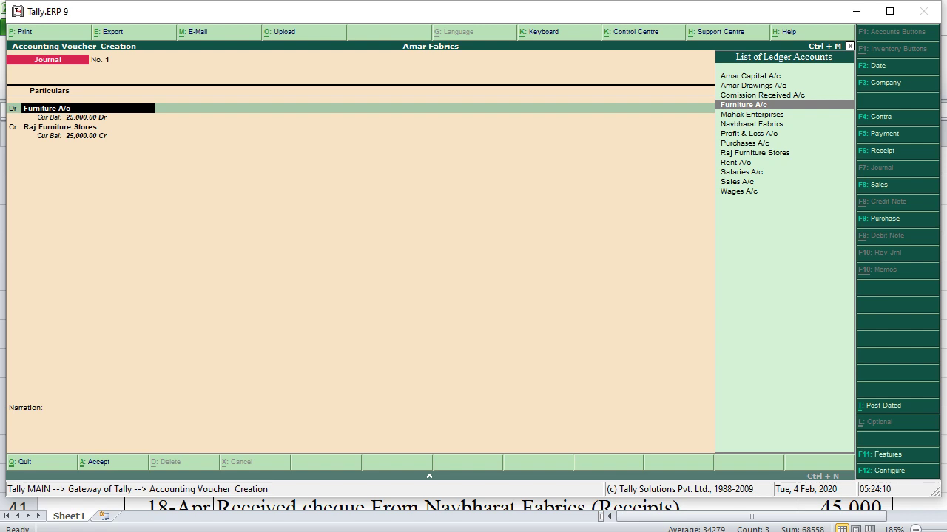
Accept the journal's debit and credit lines, leave the narration blank, and save the voucher
key("Return")
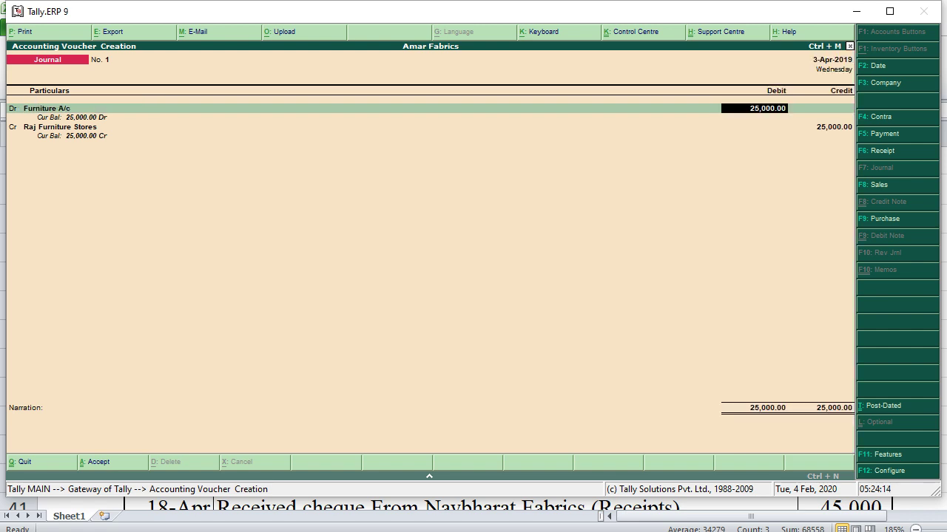
key("Return")
key("Return")
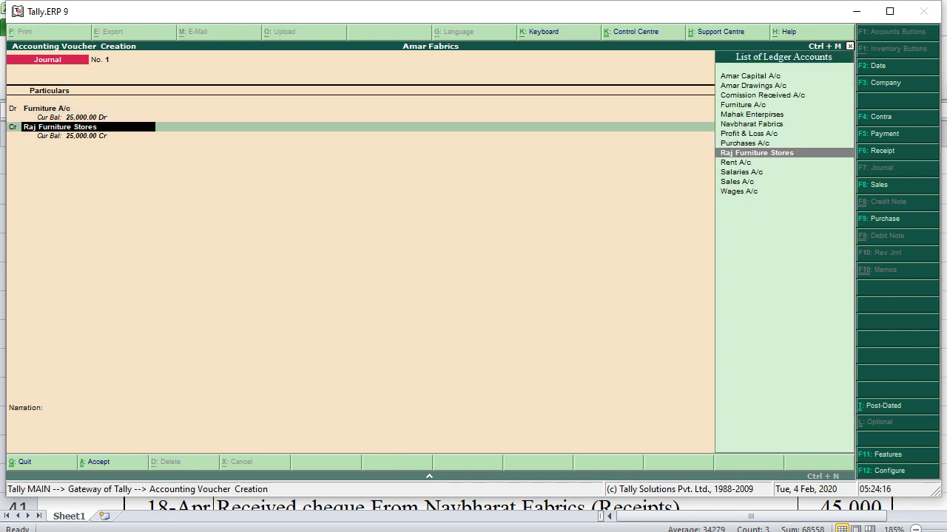
key("Return")
key("Return")
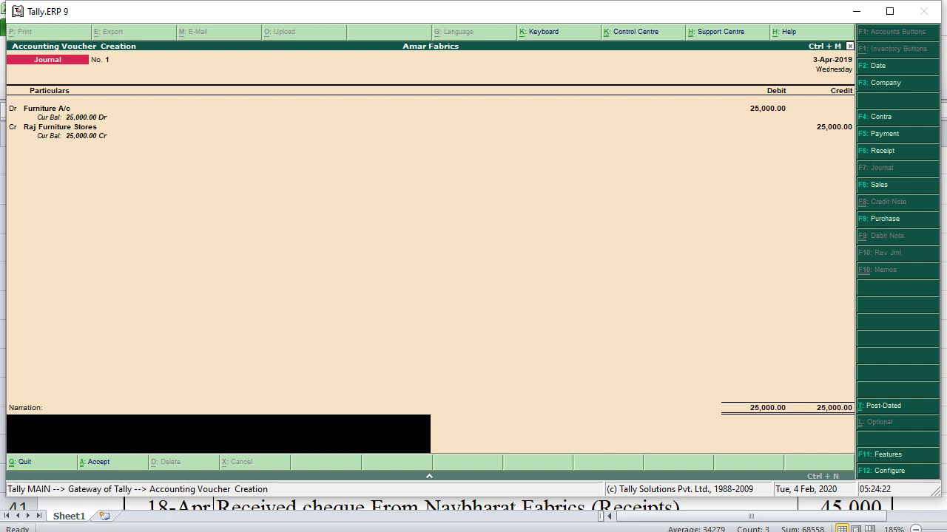
key("Return")
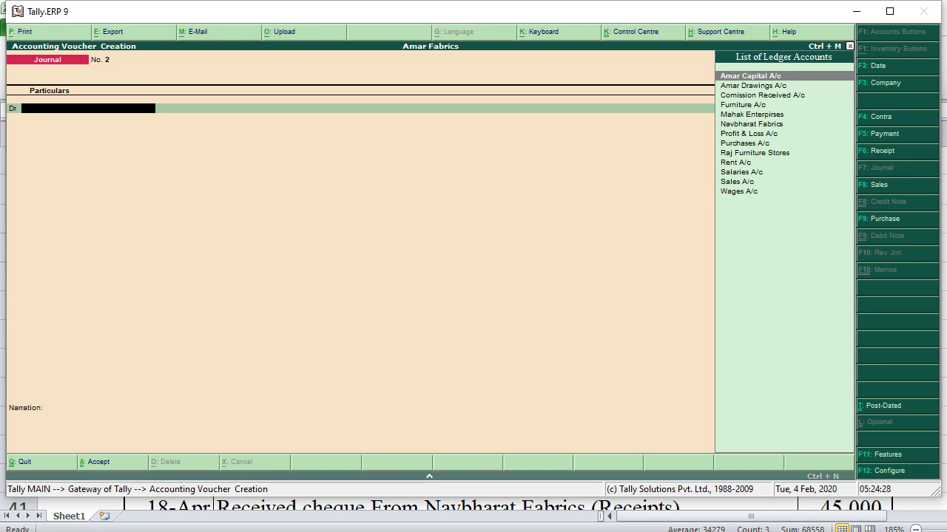
Select the 04-Apr Cash Purchases row in the exercise workbook, and return to Tally.ERP 9
key("alt+Tab")
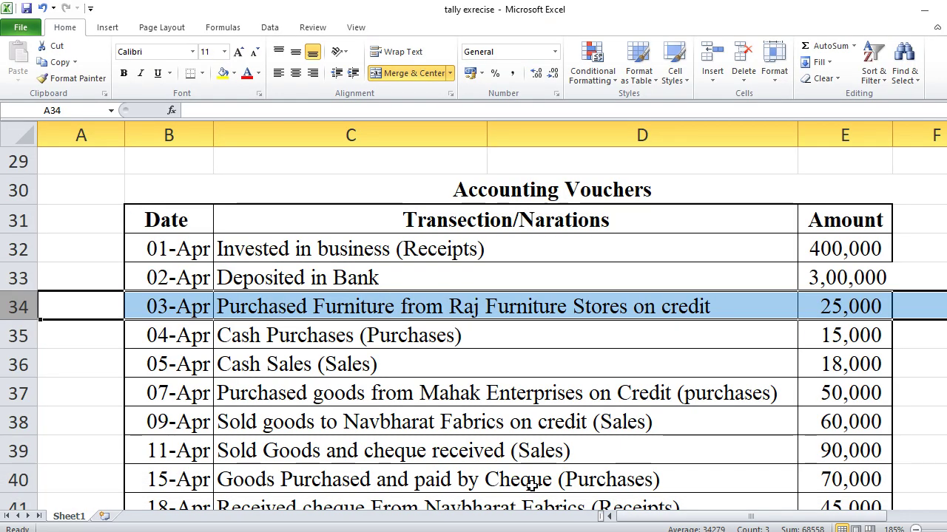
left_click(9, 337)
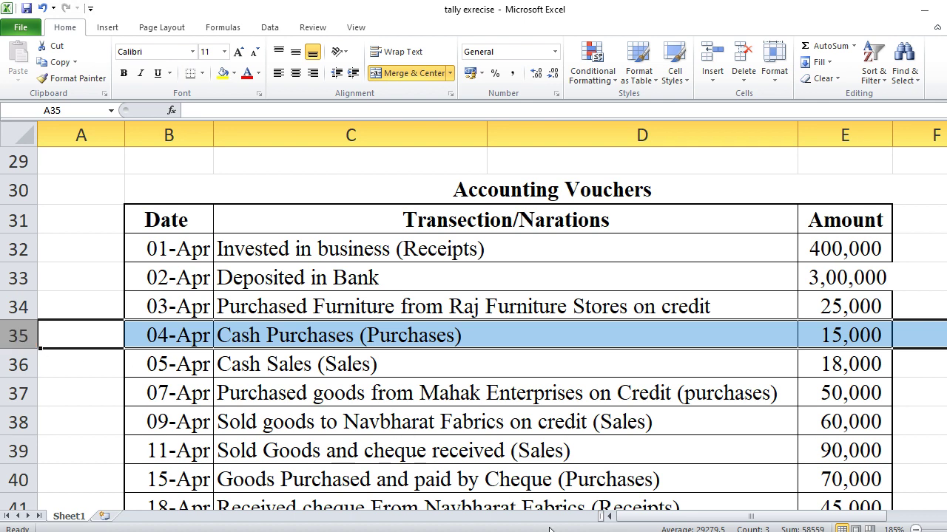
key("alt+Tab")
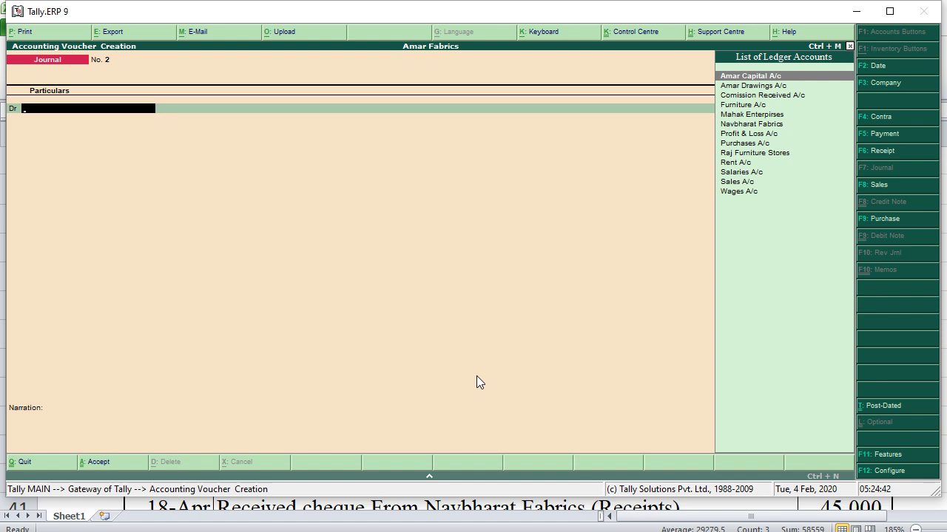
Start a purchase voucher, check the exercise workbook, and set the voucher date to 4 April 2019
key("F9")
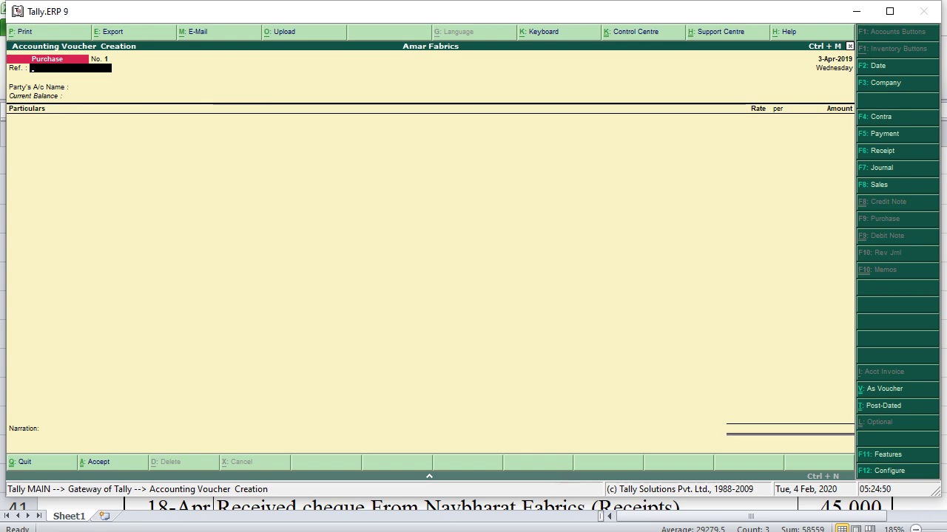
key("alt+Tab")
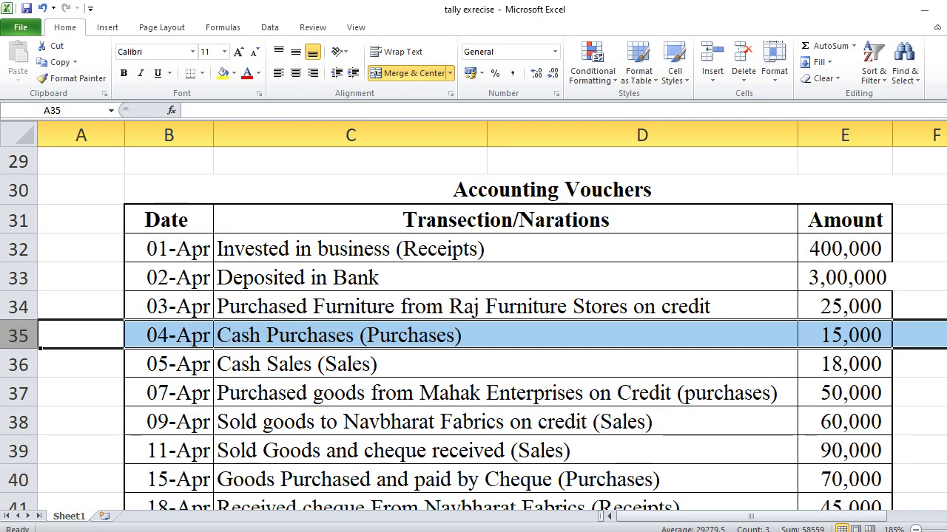
key("alt+Tab")
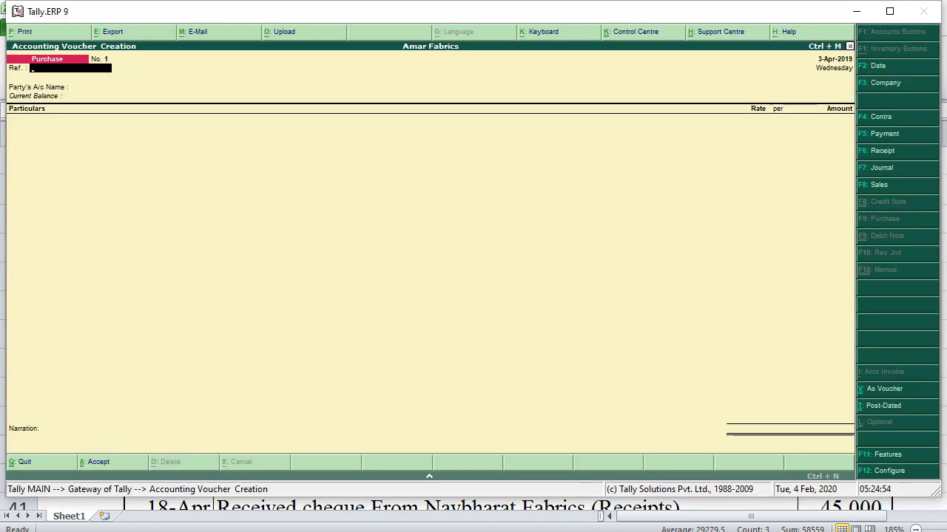
key("F2")
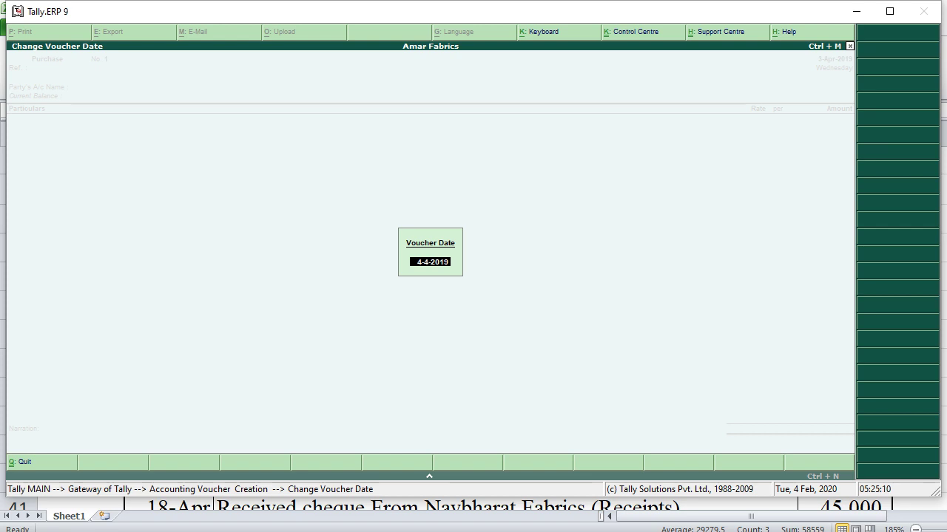
key("Return")
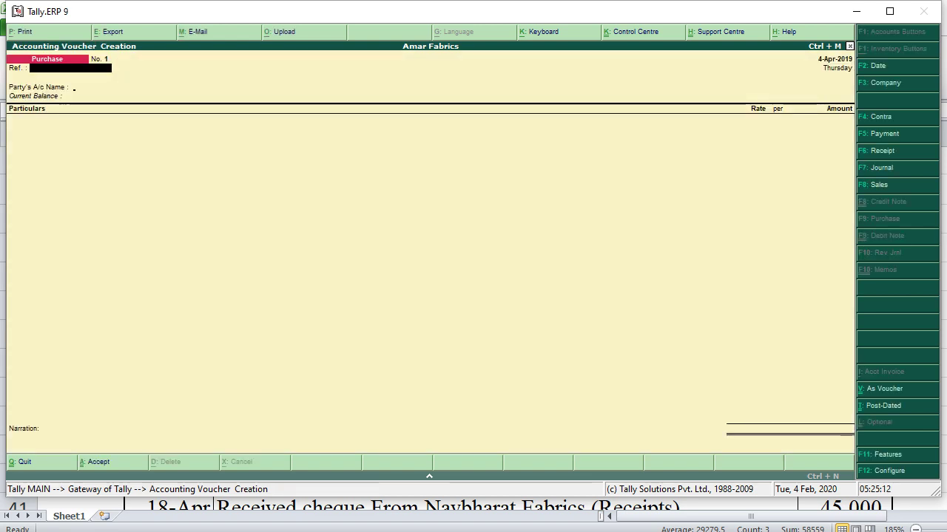
Leave the purchase reference blank, choose Cash as the party account, and add Purchases A/c under Particulars
key("Return")
key("Down")
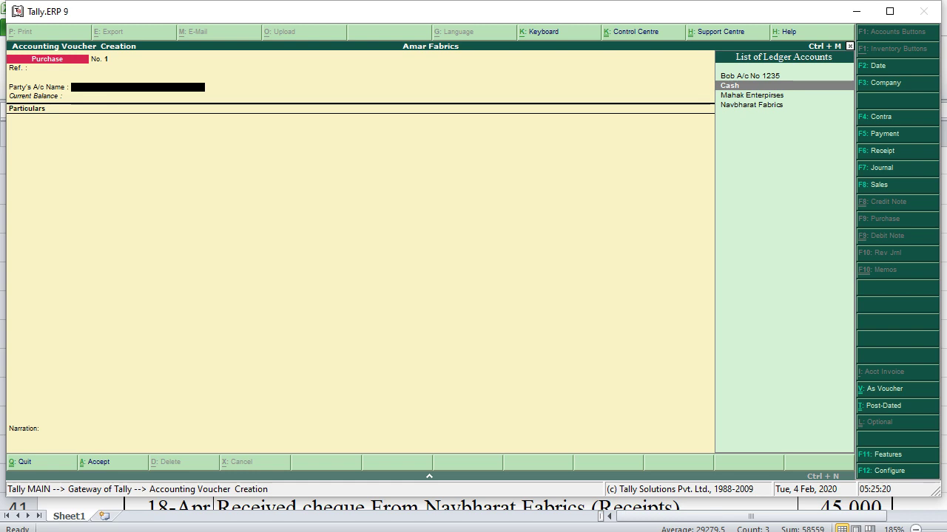
key("Return")
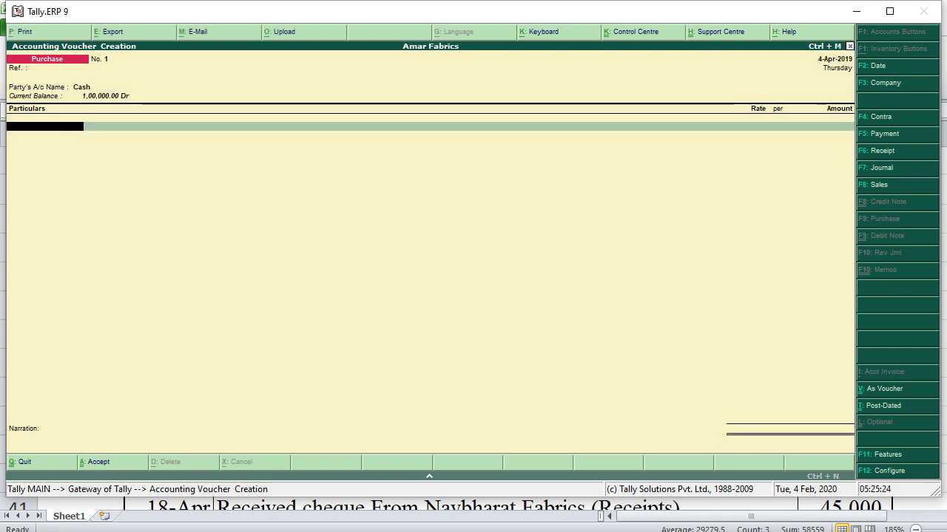
type("P")
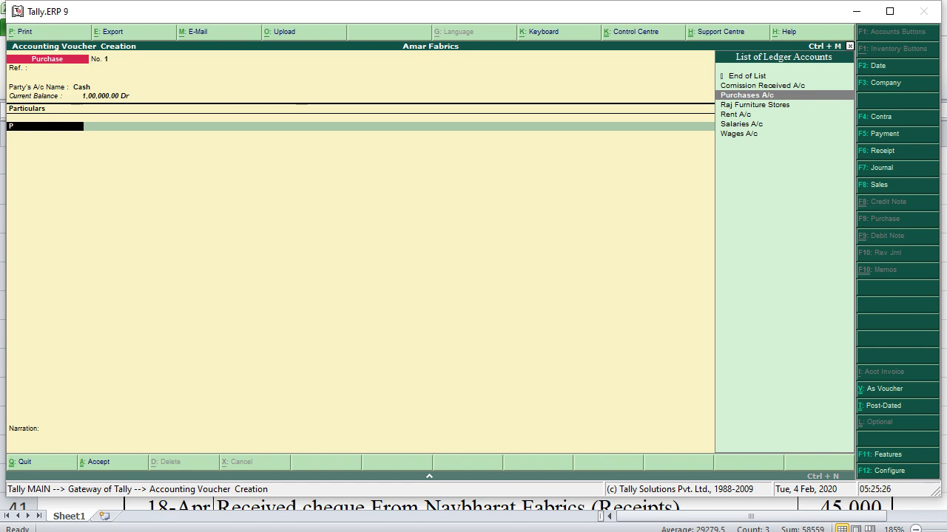
key("Return")
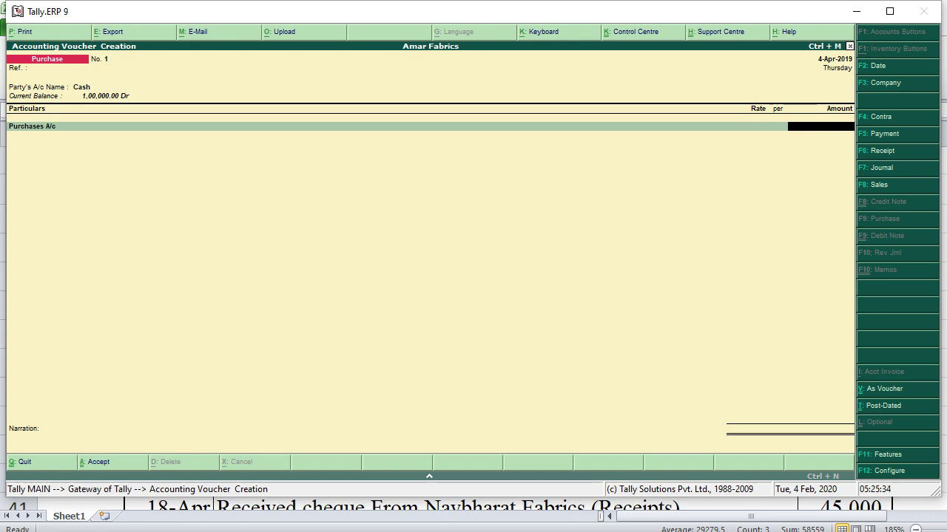
Check the amount in the exercise workbook, enter 15000 for Purchases A/c, and save the purchase voucher
key("alt+Tab")
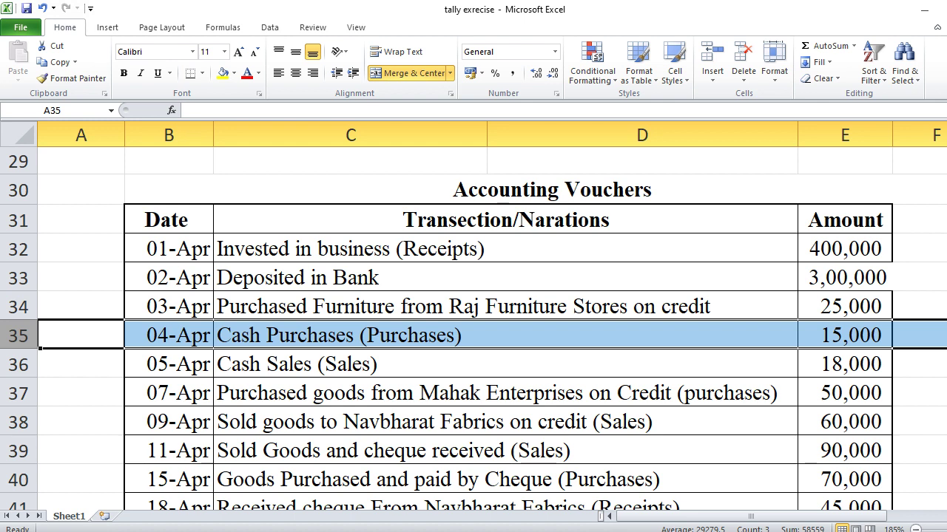
key("alt+Tab")
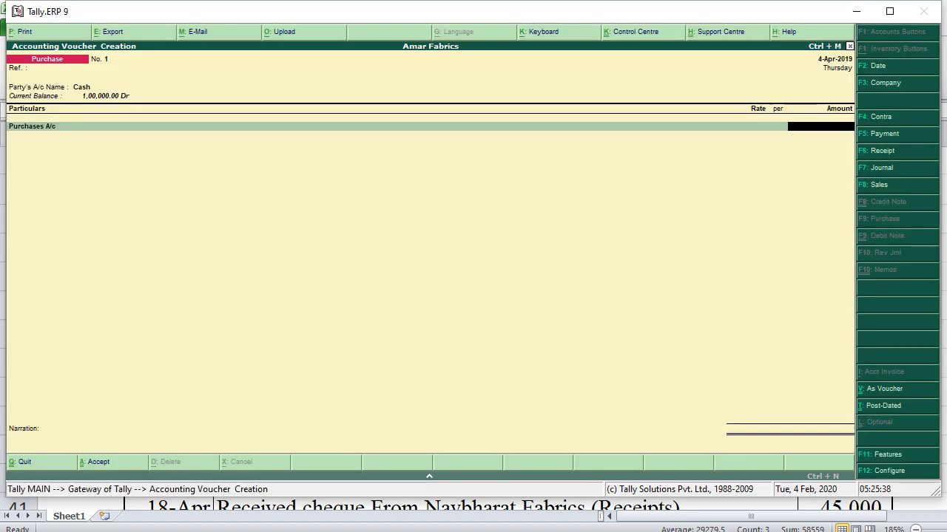
type("15000")
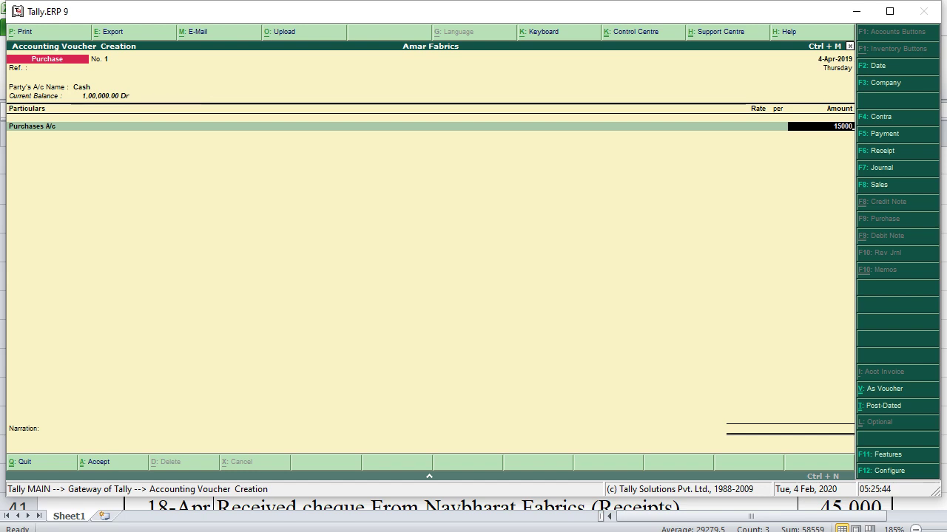
key("ctrl+a")
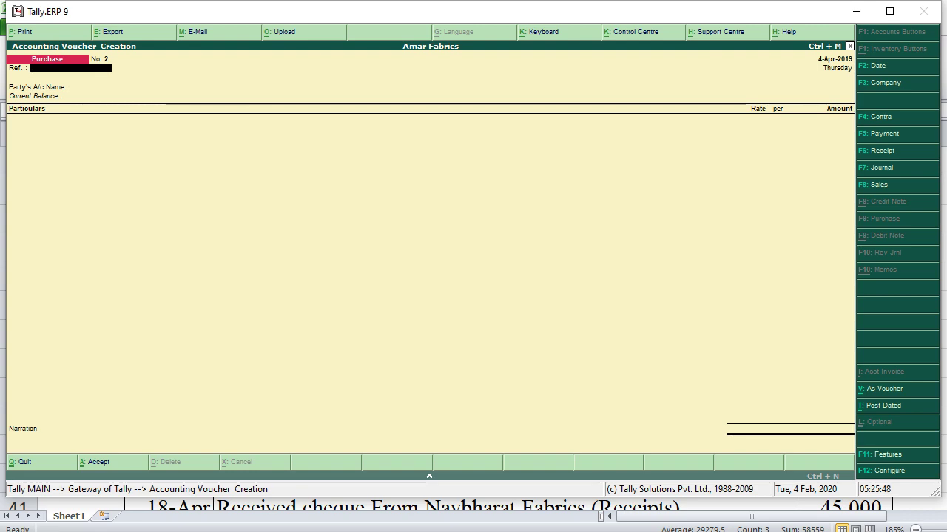
Check the next transaction in the exercise workbook, and start a sales voucher dated 5 April 2019
key("alt+Tab")
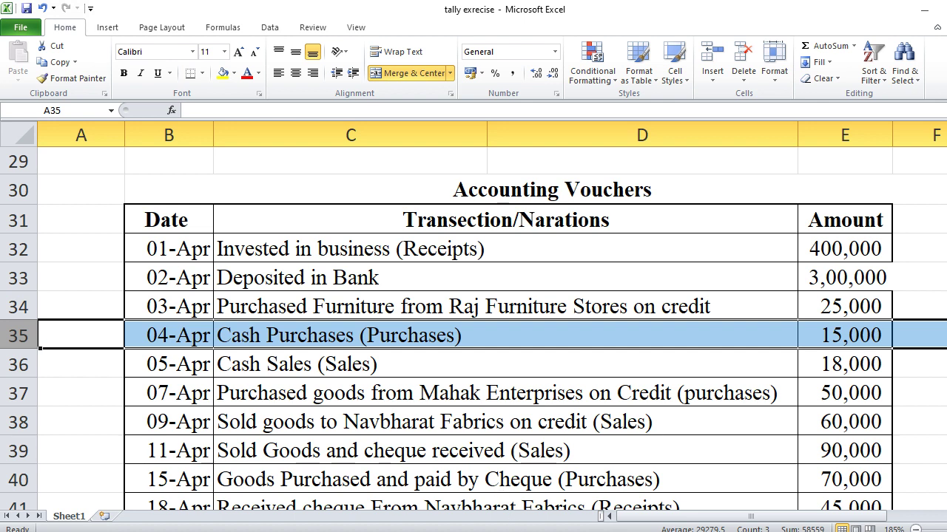
key("alt+Tab")
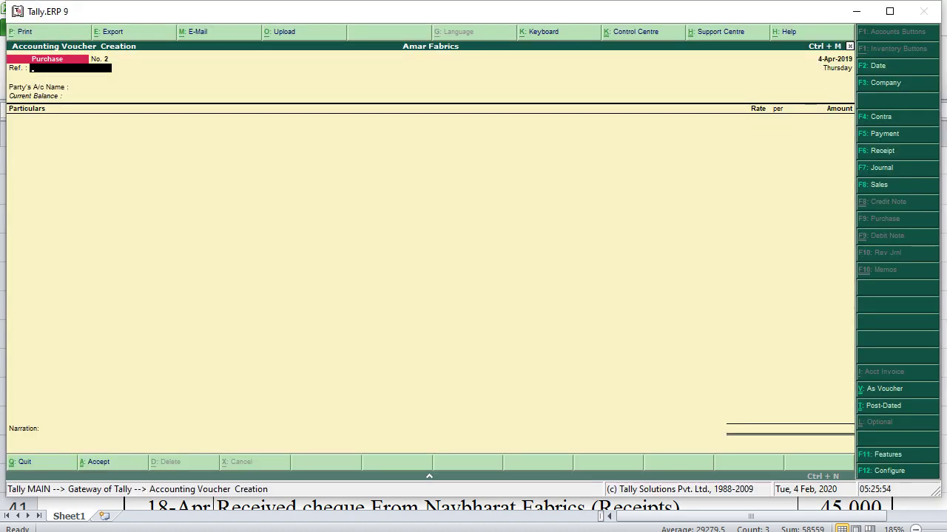
key("F8")
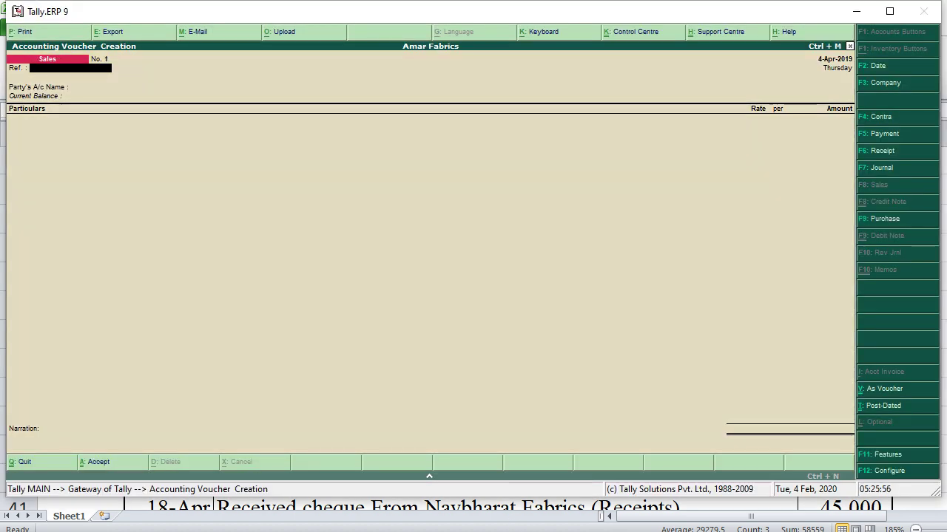
key("F2")
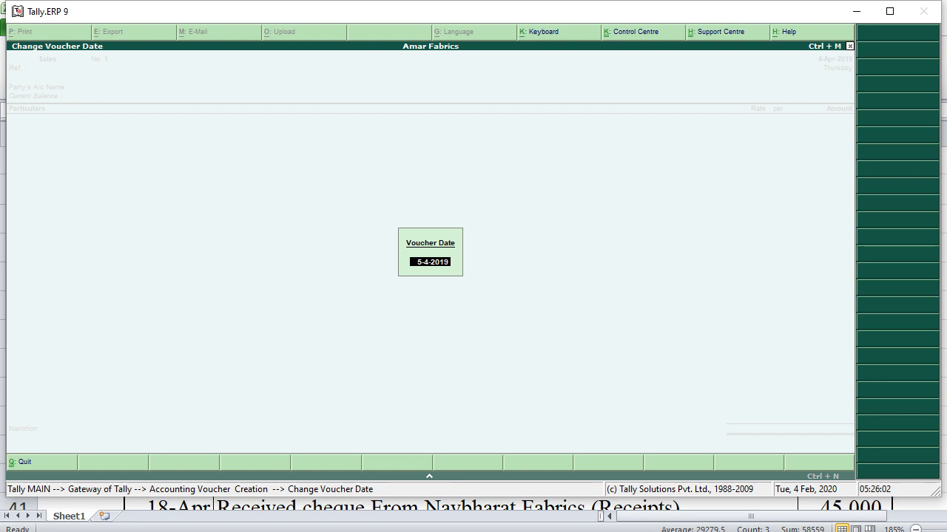
key("Return")
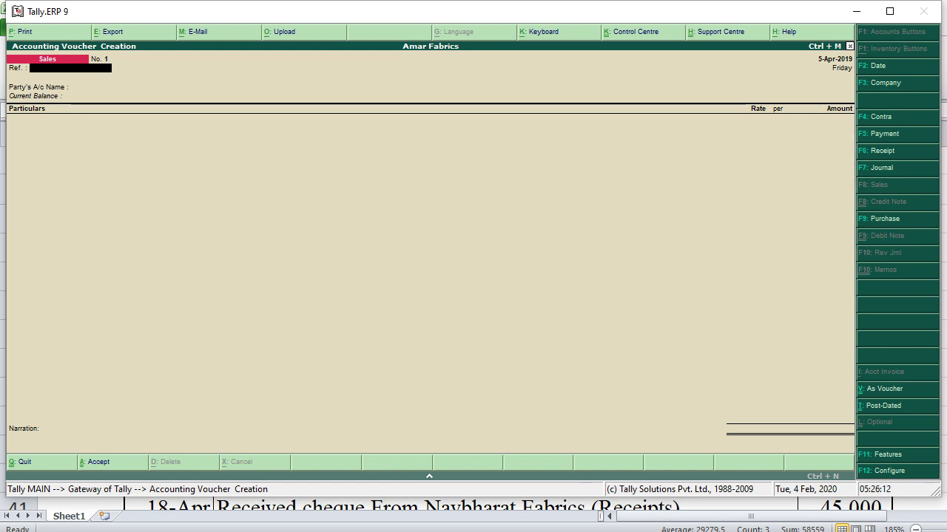
Leave the sales reference blank, choose Cash as the party account, and highlight Sales A/c for the first particulars line
key("Return")
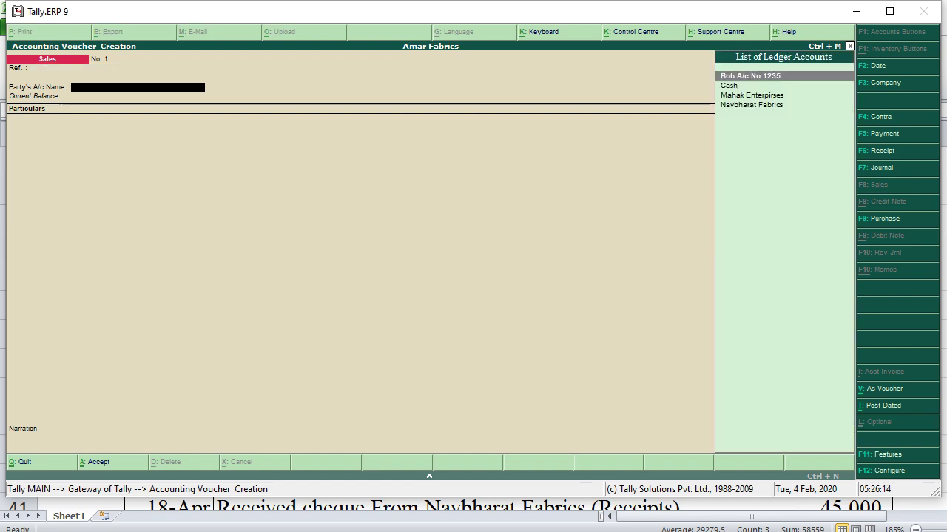
key("Down")
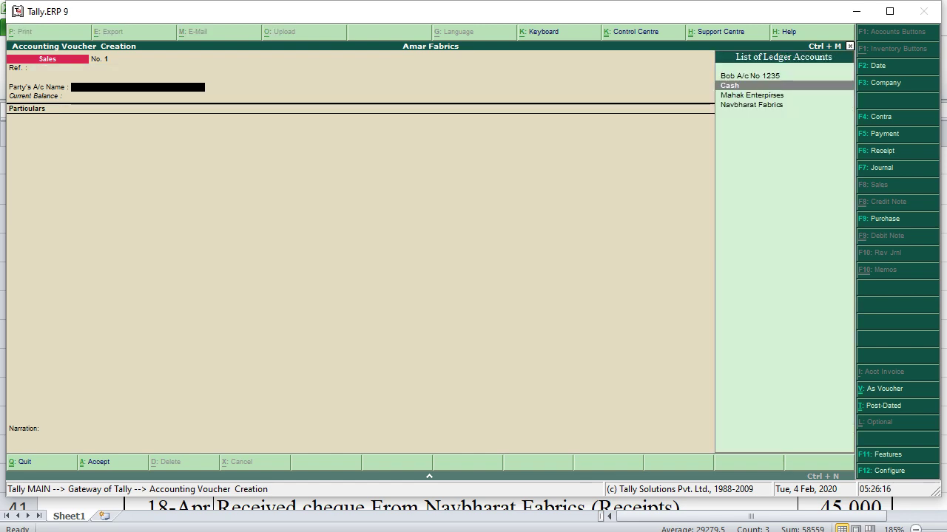
key("Return")
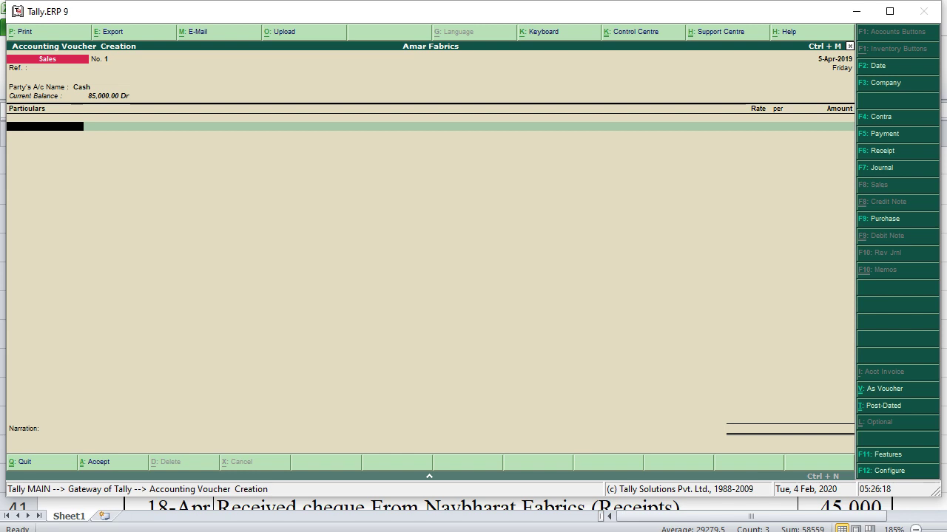
type("S")
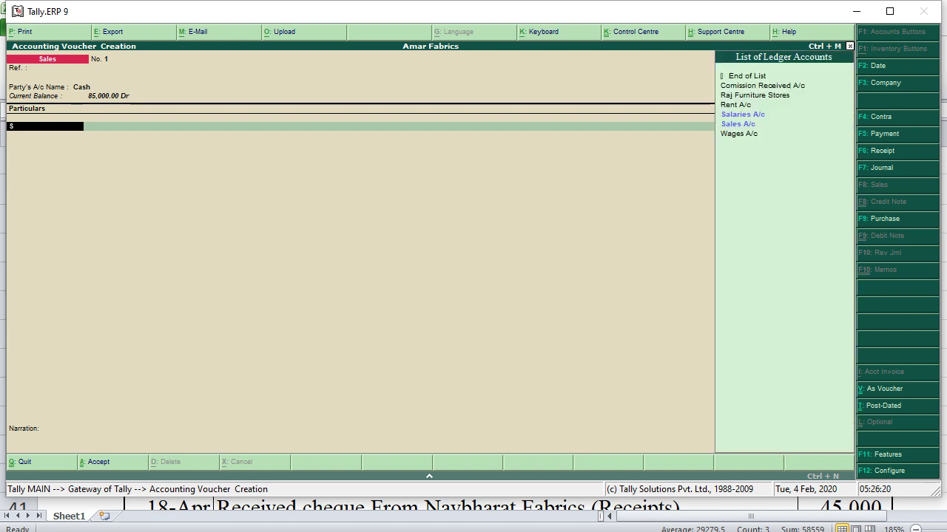
key("Down")
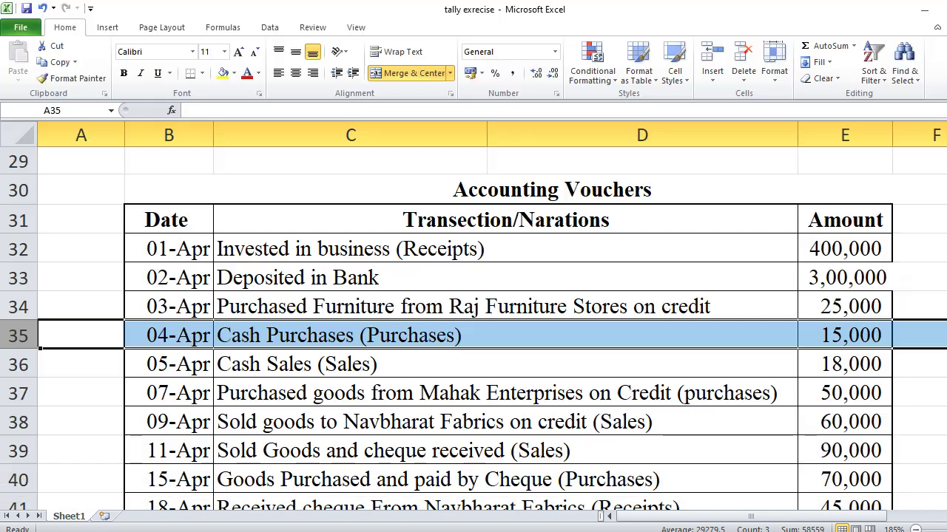
Select the 05-Apr Cash Sales row in the exercise workbook, and return to Tally.ERP 9
key("alt+Tab")
left_click(13, 364)
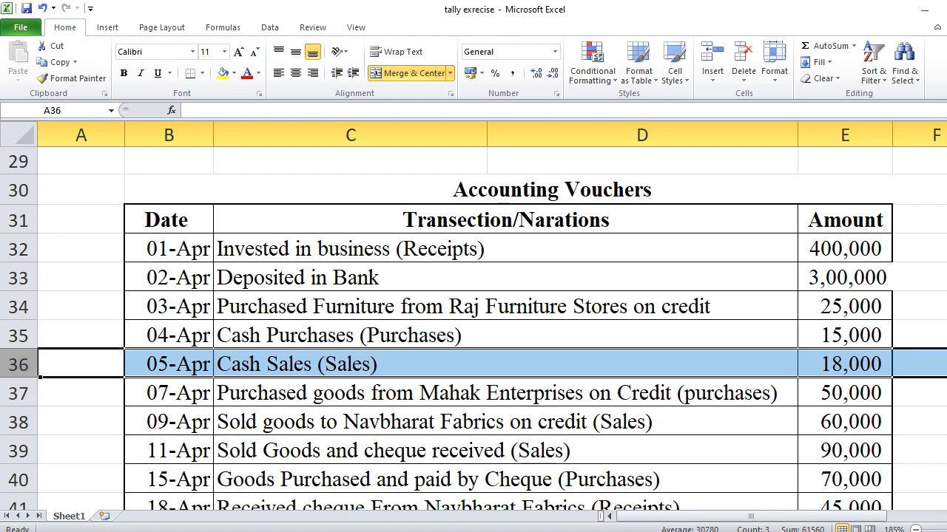
key("alt+Tab")
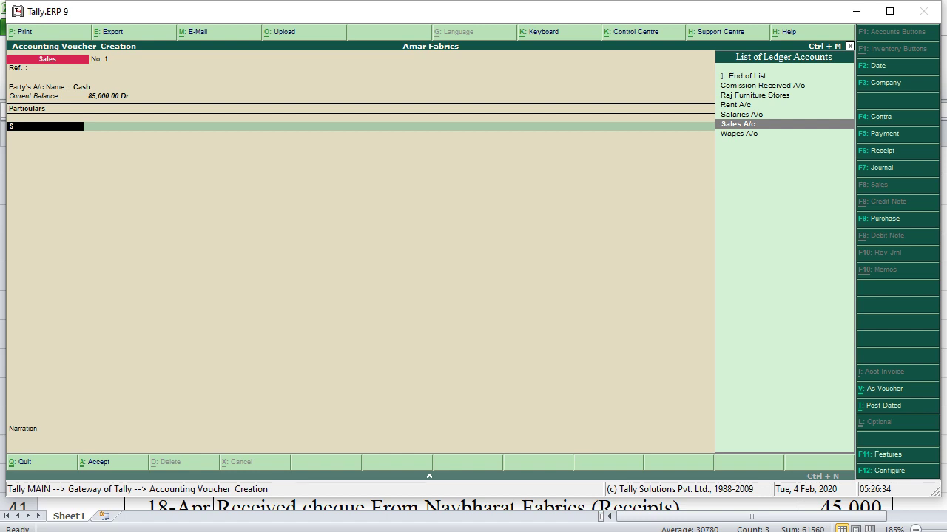
Accept Sales A/c on the particulars line with an amount of 18000, and save the sales voucher
key("Return")
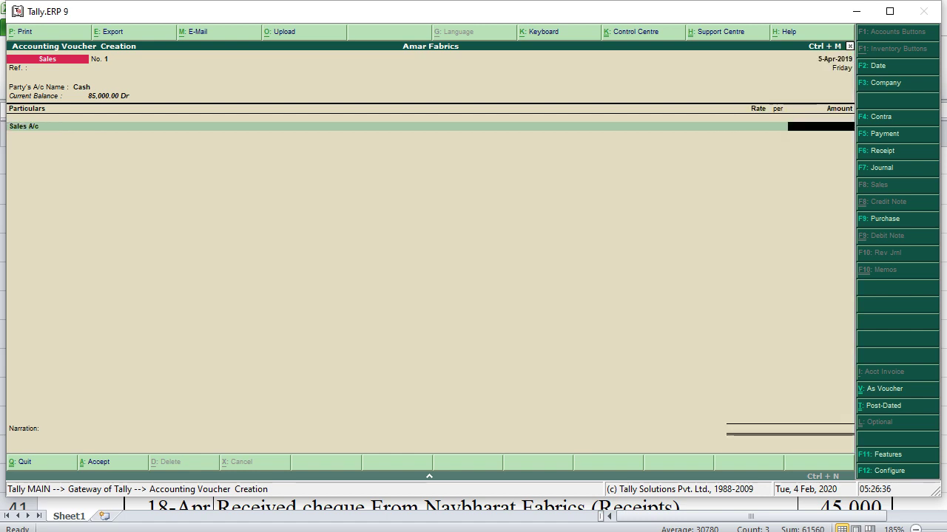
type("18000")
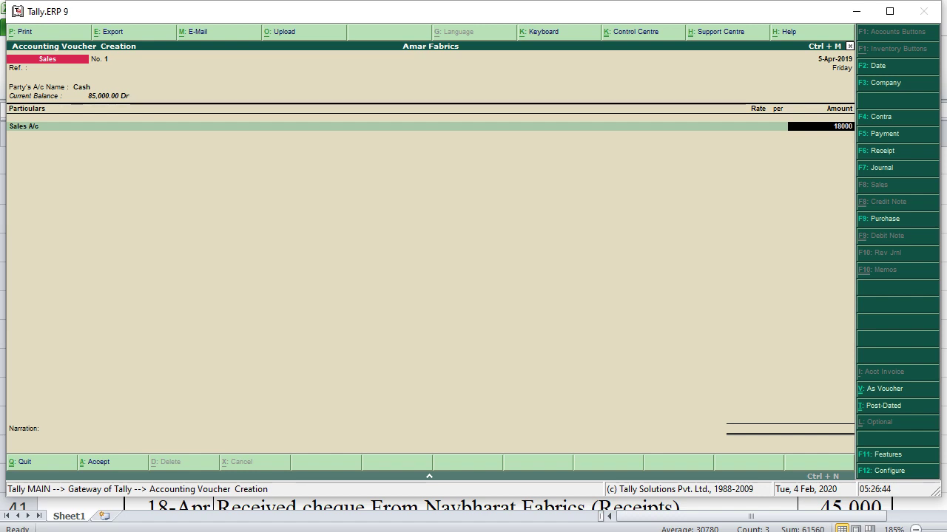
key("ctrl+a")
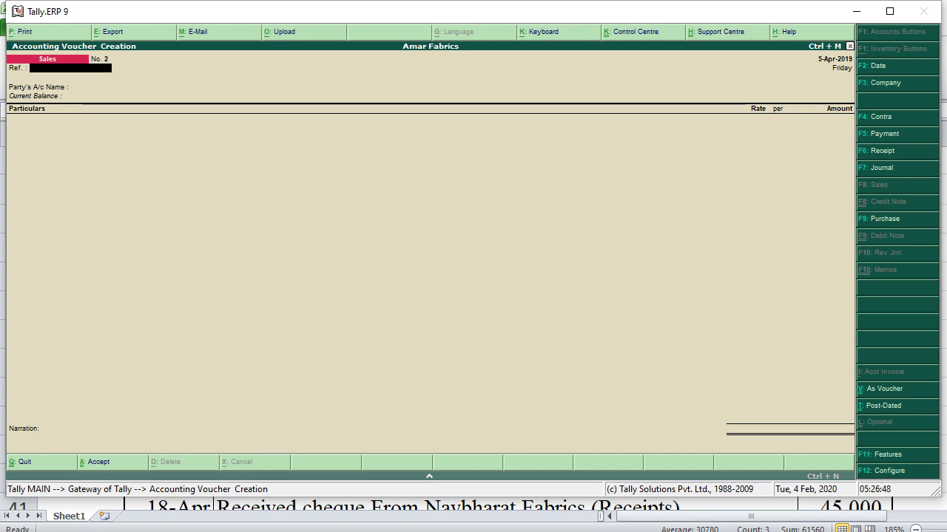
Select the 07-Apr Mahak Enterprises credit purchase row in the exercise workbook, and return to Tally.ERP 9
key("alt+Tab")
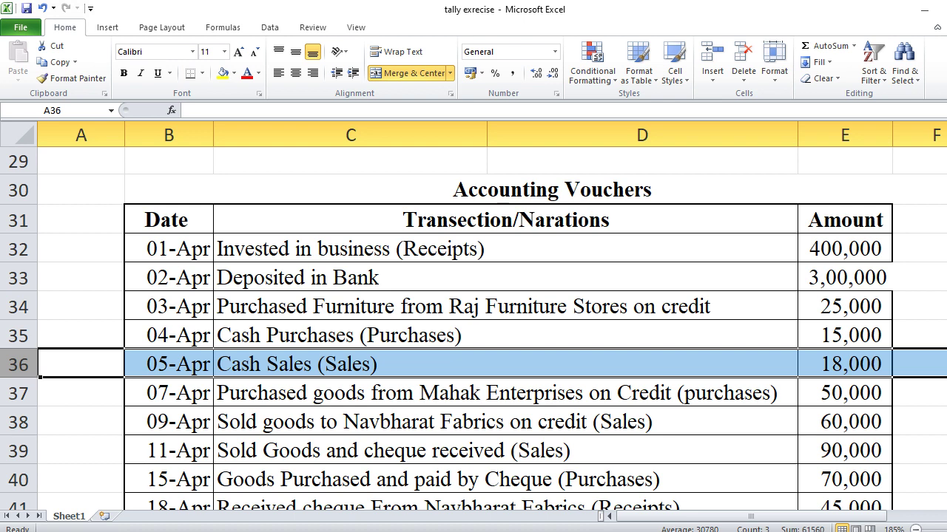
left_click(19, 396)
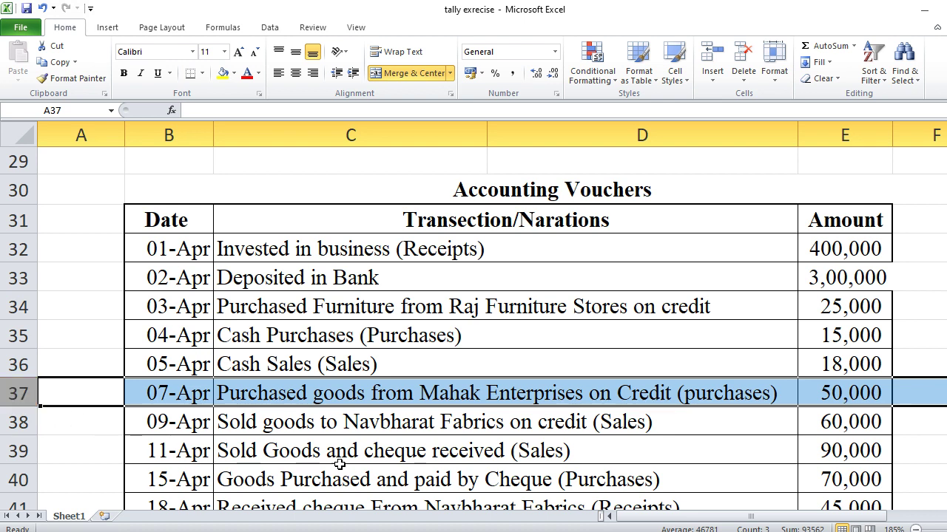
key("alt+Tab")
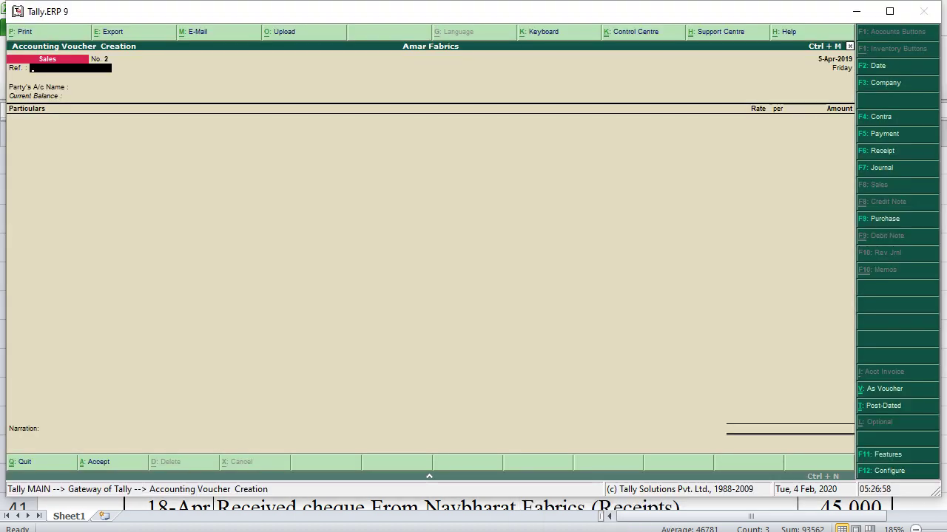
Set the voucher date to 7 April 2019, change to a purchase voucher, and leave its reference blank
key("F2")
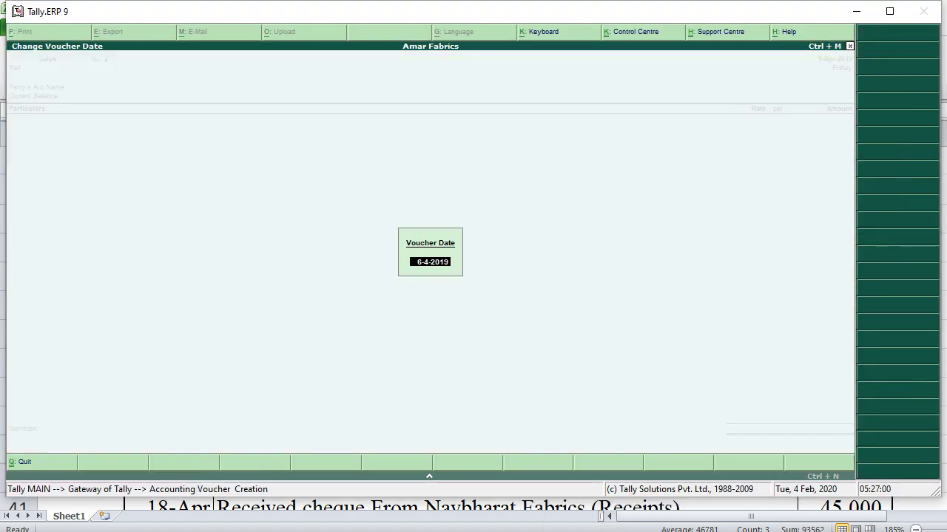
type("7")
key("Return")
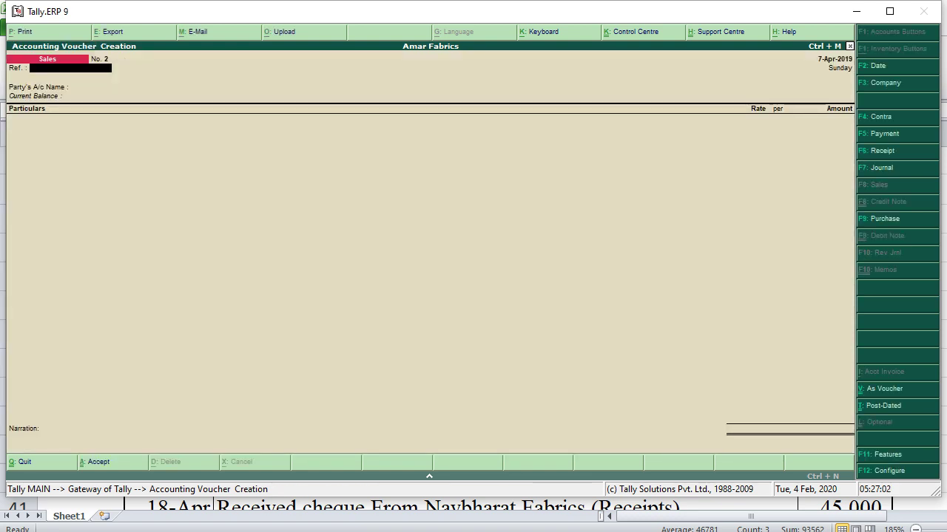
key("F9")
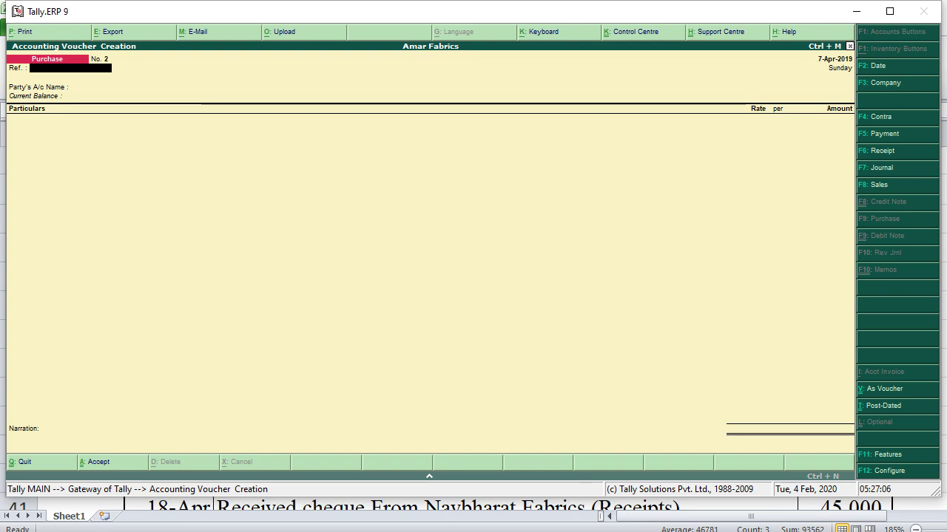
key("Return")
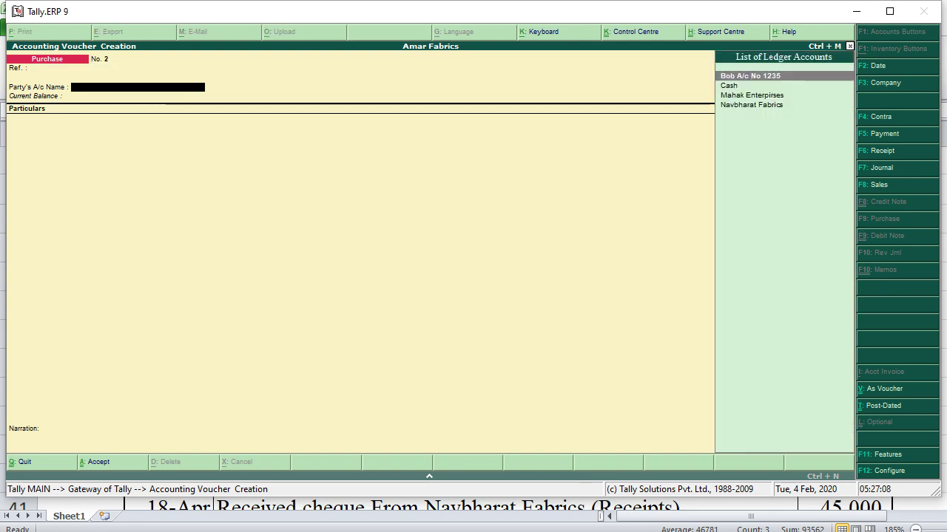
Check the 07-Apr row in the exercise workbook, then set the purchase voucher's party to Mahak Enterpirses and its particulars to Purchases A/c
key("alt+Tab")
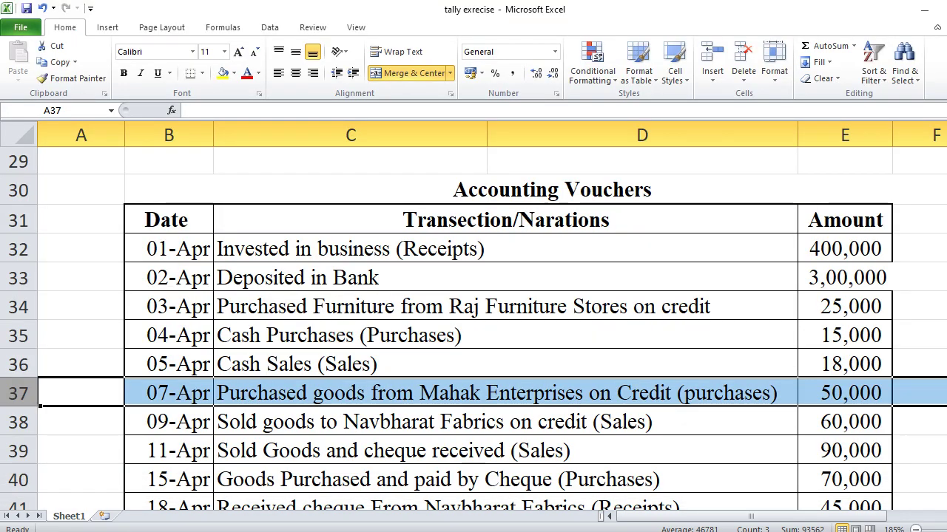
key("alt+Tab")
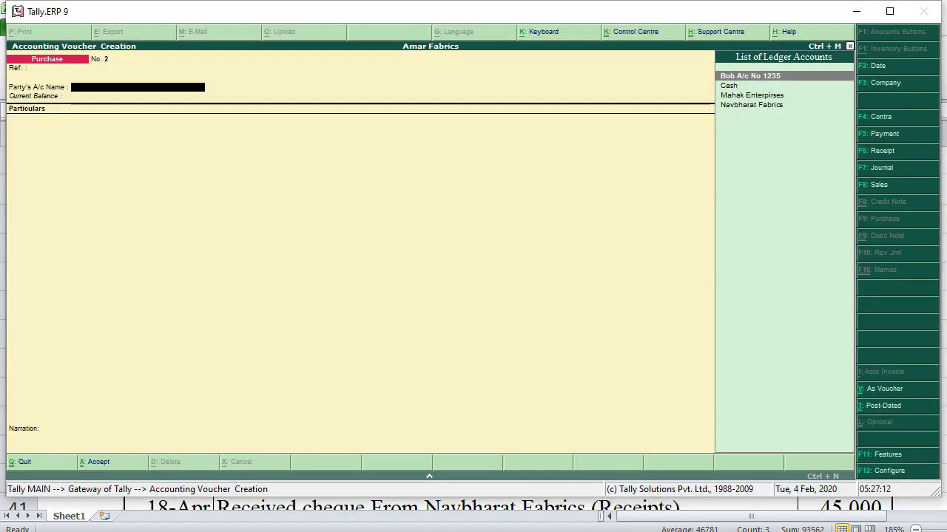
type("M")
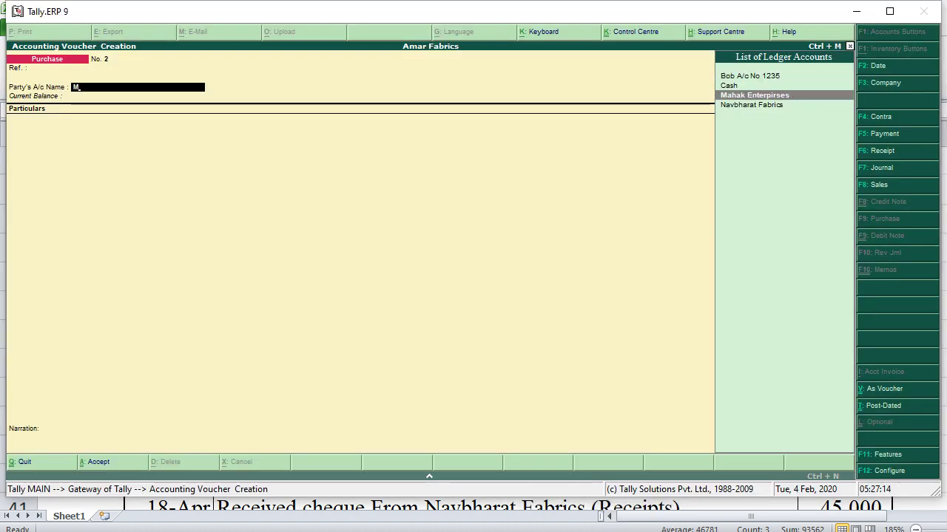
key("Return")
type("P")
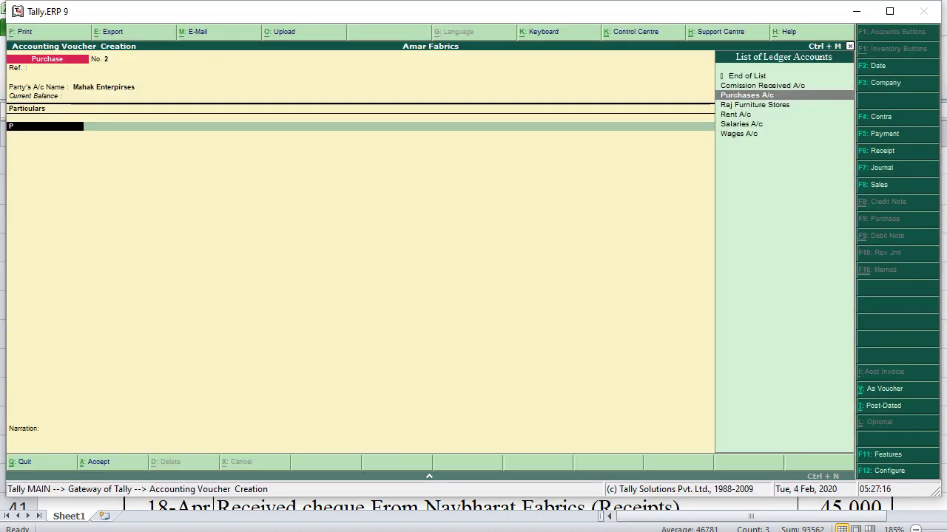
key("Return")
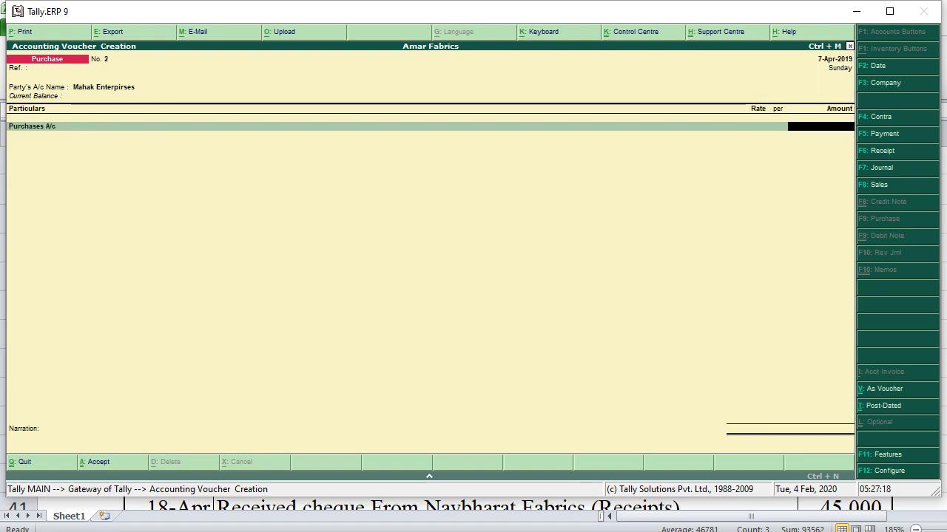
Check the 07-Apr amount in the exercise workbook, enter 50000 for Purchases A/c in Tally.ERP 9, and save the purchase voucher
key("alt+Tab")
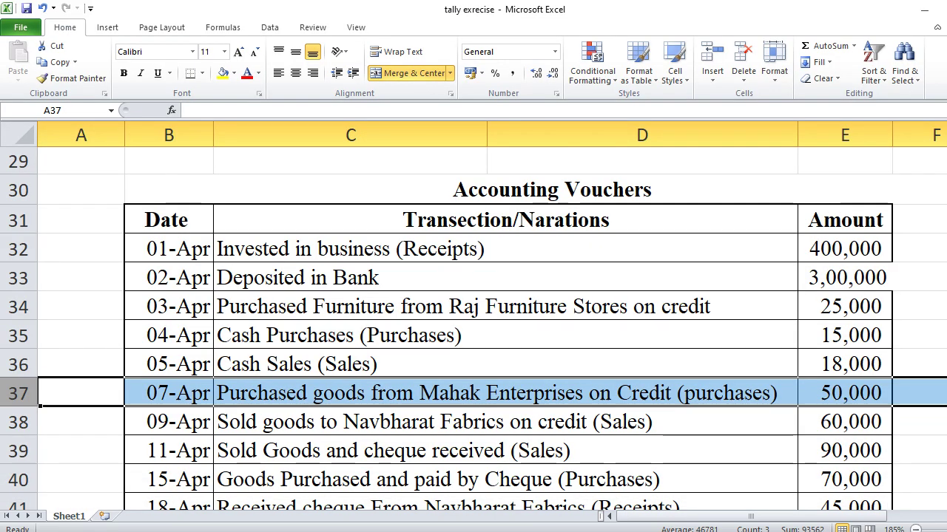
key("alt+Tab")
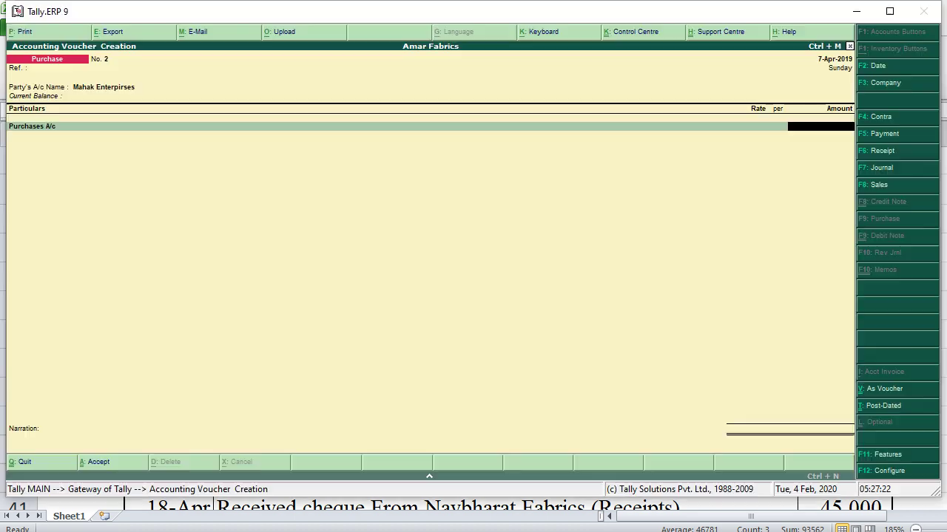
type("5000")
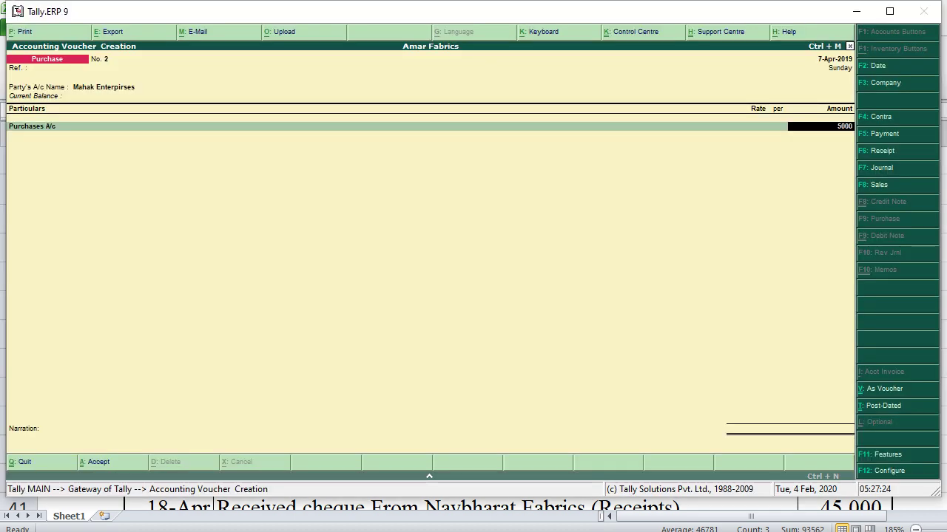
type("0")
key("ctrl+a")
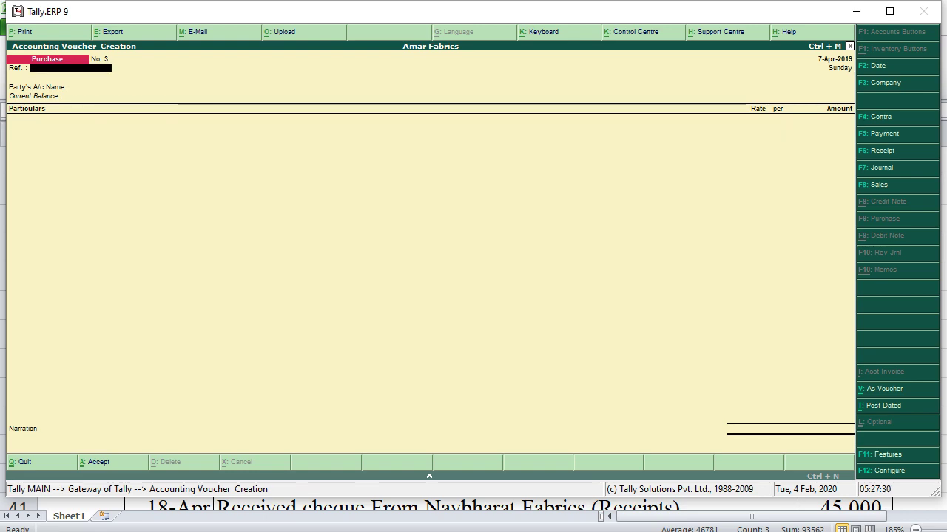
Check the 09-Apr row in the exercise workbook, then start a sales voucher dated 9 April 2019 in Tally.ERP 9 with a blank reference
key("alt+Tab")
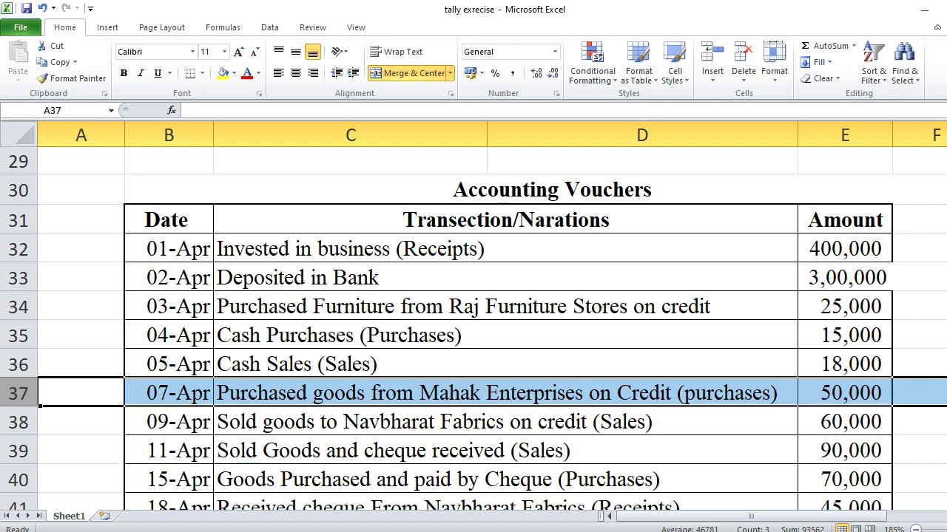
key("alt+Tab")
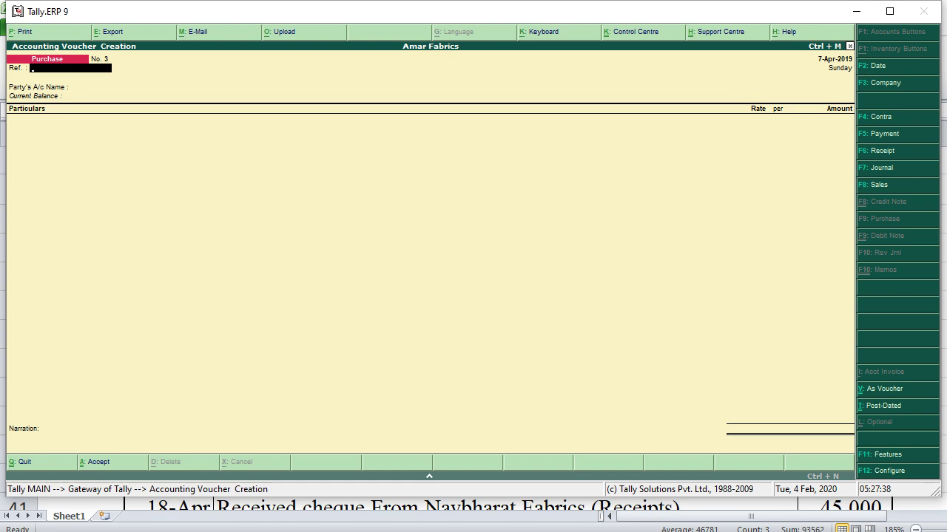
key("F2")
type("9")
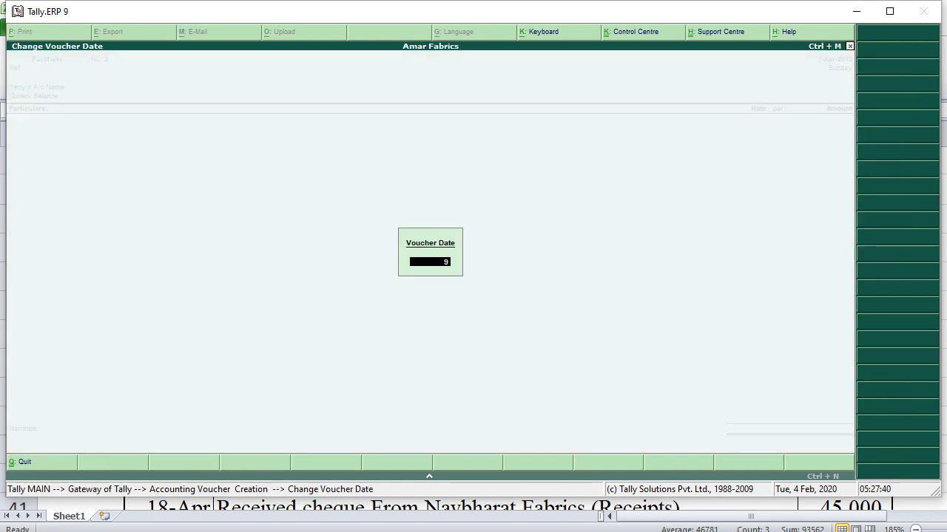
key("Return")
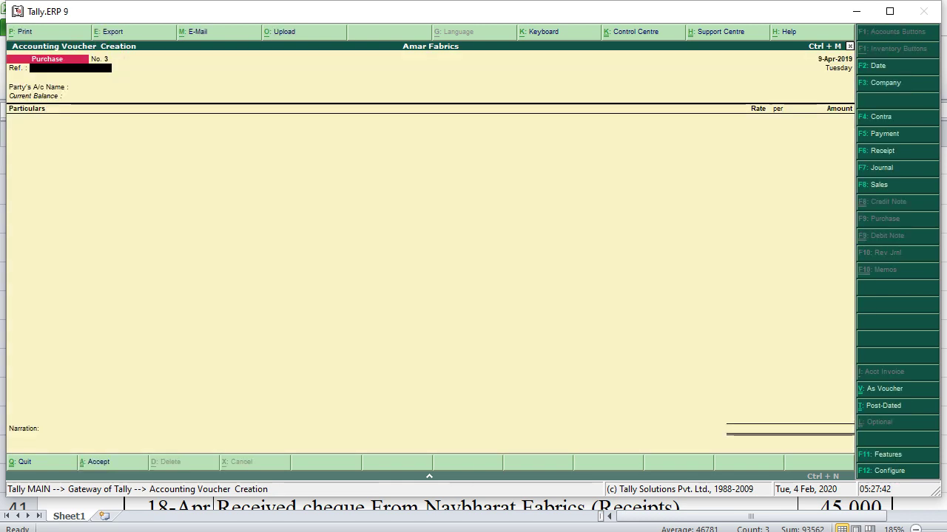
key("F8")
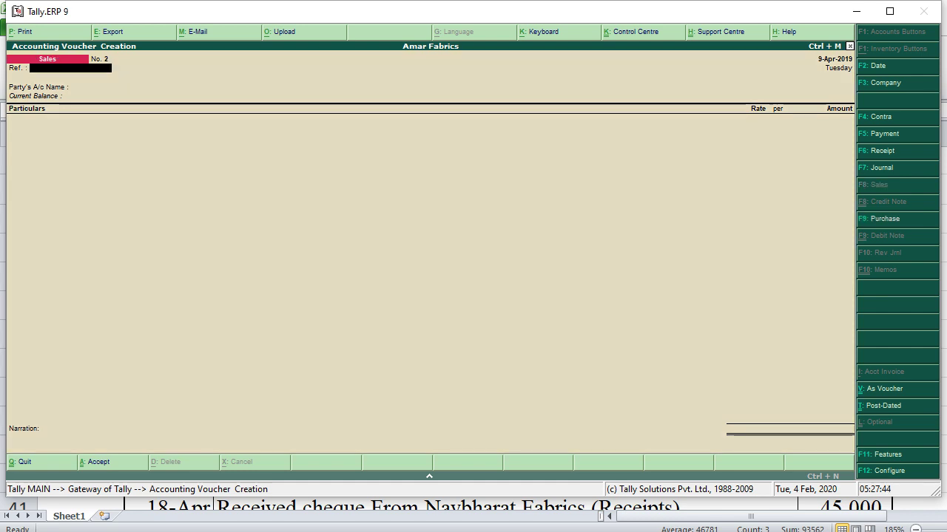
key("Return")
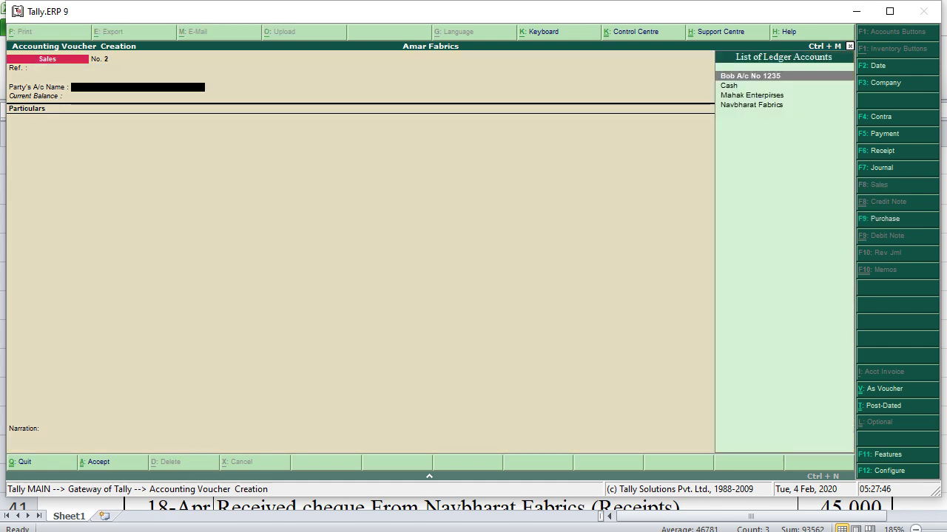
Set the sales voucher's party account to Navbharat Fabrics and choose Sales A/c on the particulars line
type("N")
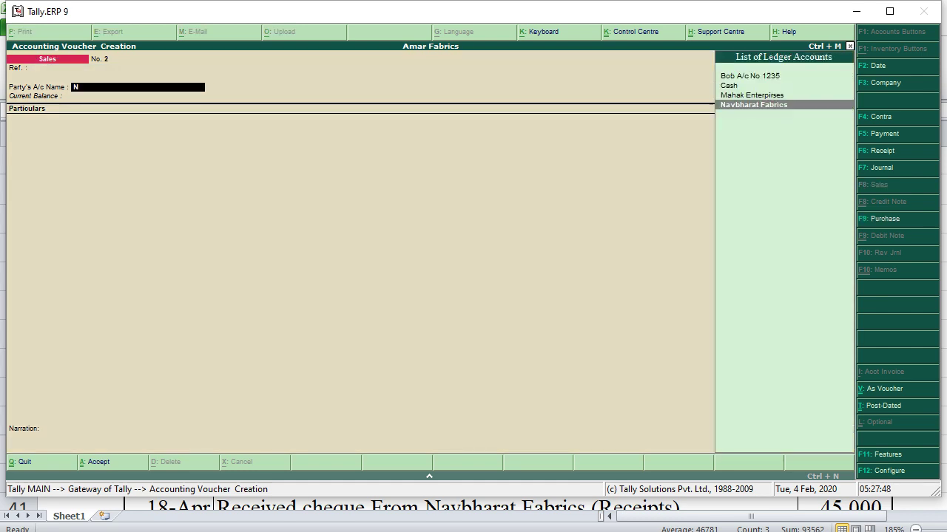
key("Return")
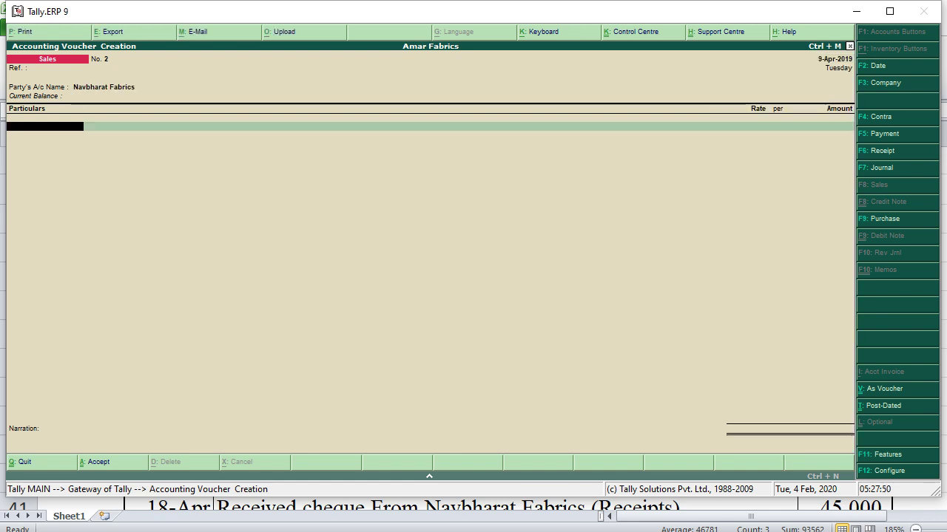
type("S")
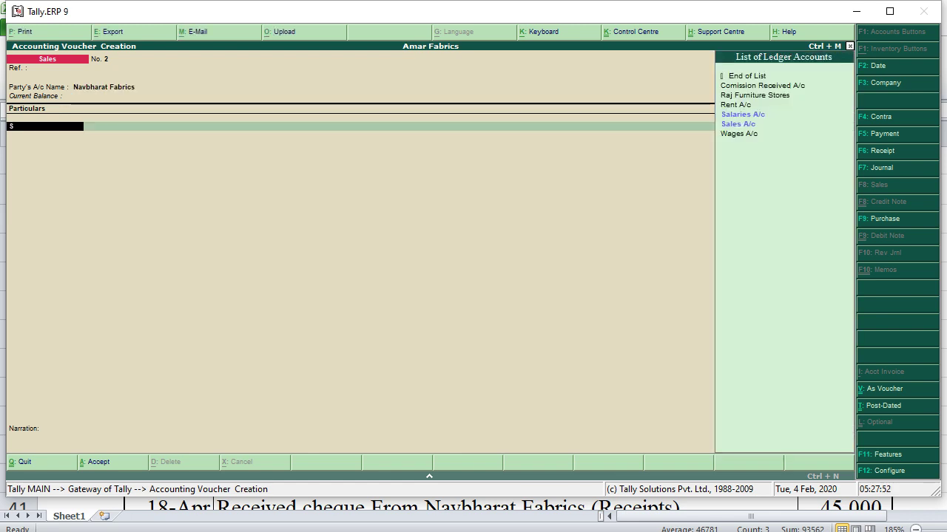
key("Down")
key("Return")
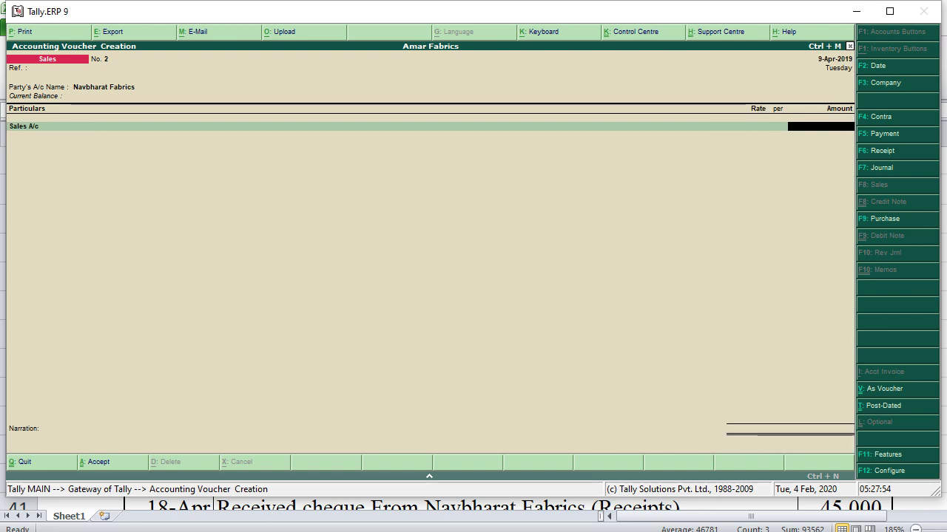
Select the 09-Apr Navbharat Fabrics row in the exercise workbook, then enter 60000 for Sales A/c in Tally.ERP 9 and save the voucher
key("alt+Tab")
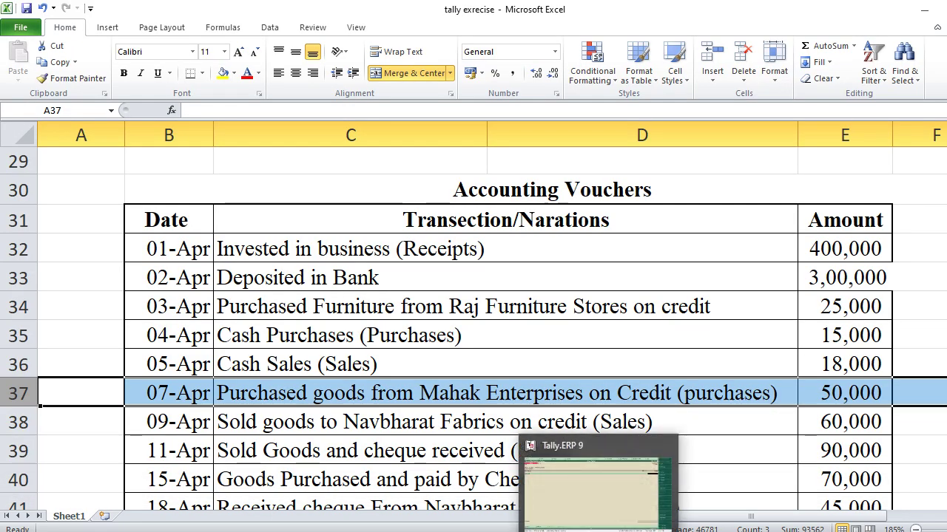
left_click(13, 425)
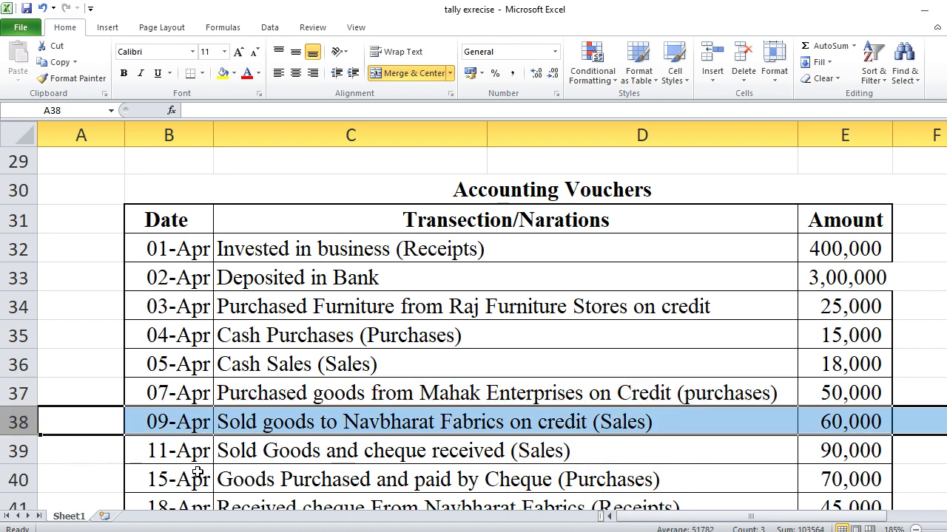
key("alt+Tab")
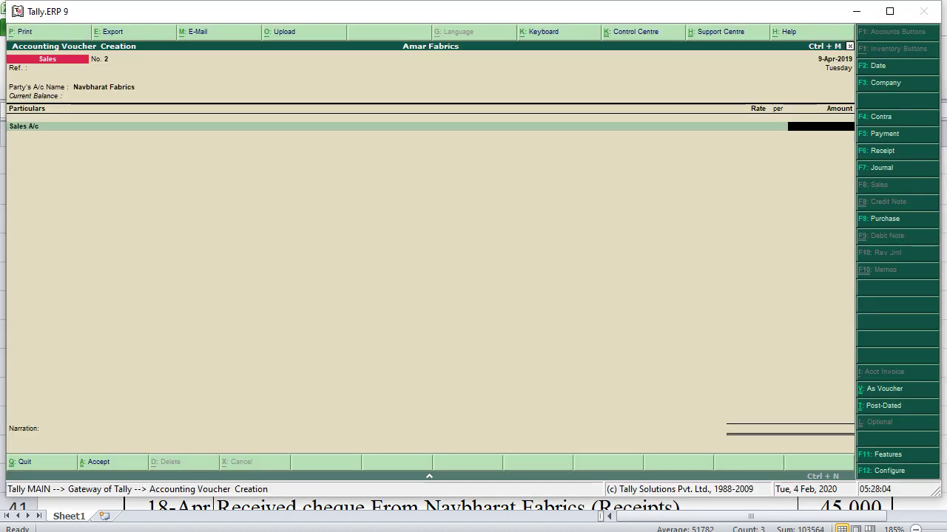
type("60000")
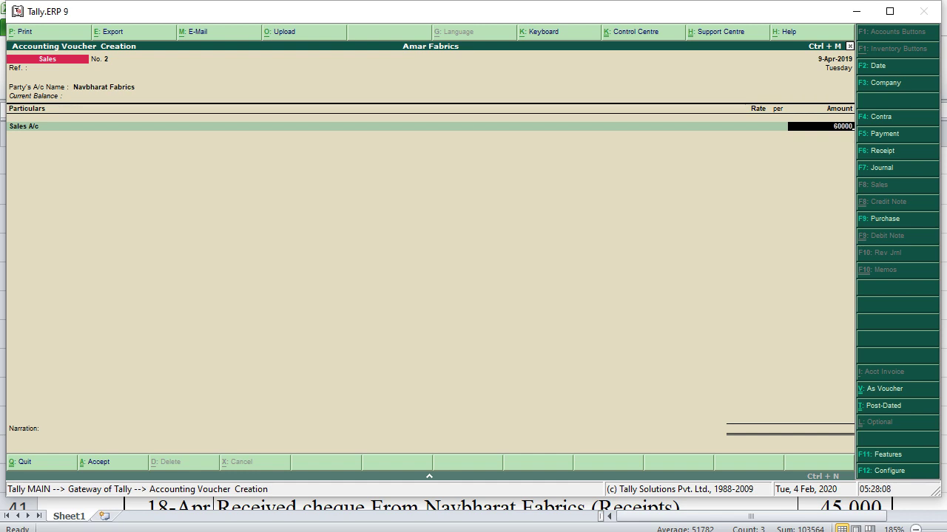
key("ctrl+a")
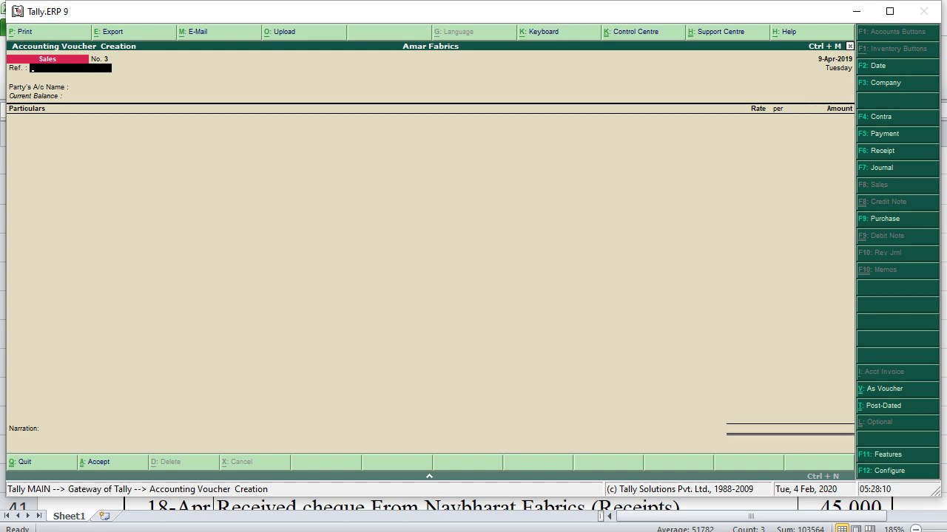
Switch to the exercise workbook in Excel to look up the next transaction
key("alt+Tab")
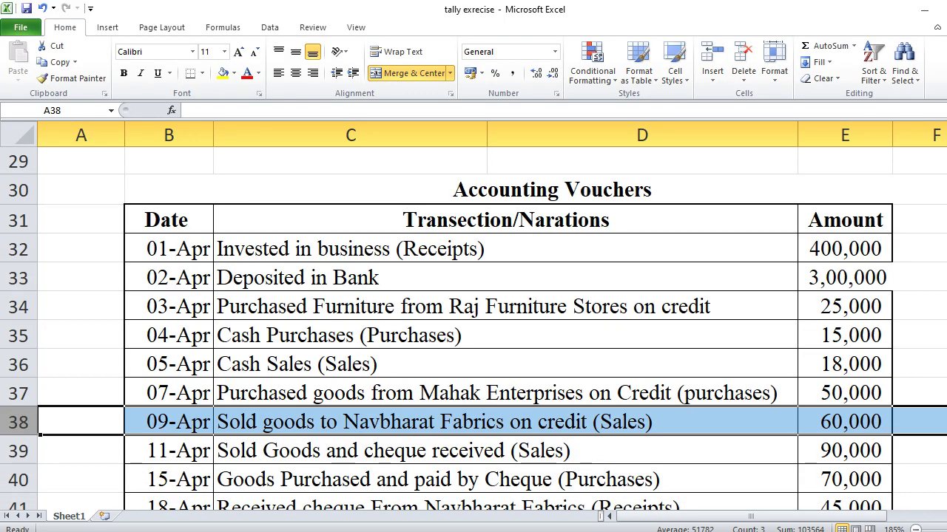
mouse_move(599, 531)
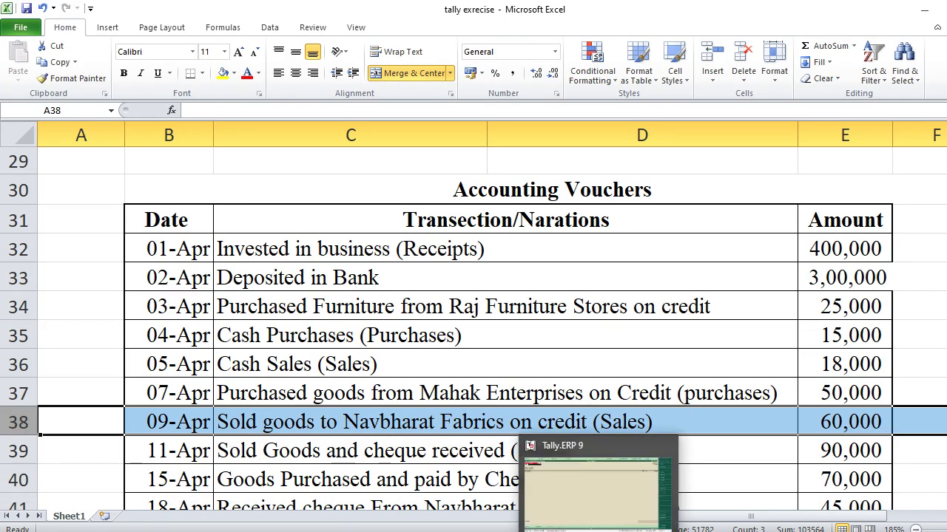